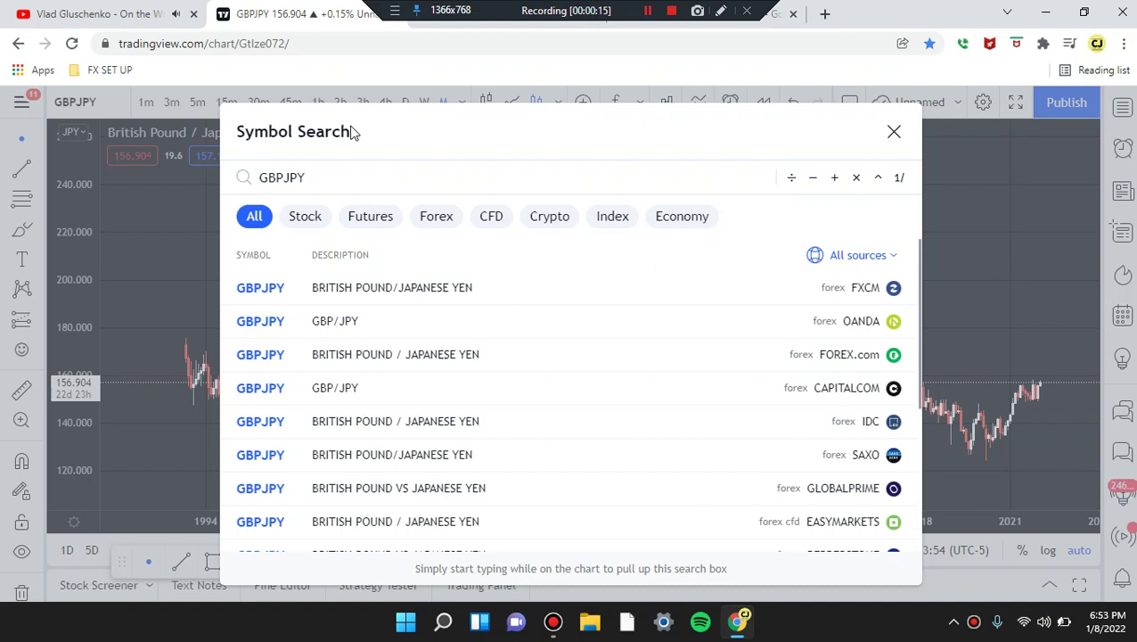
Dismiss the symbol search and show GBPJPY on the 3-hour timeframe instead of monthly.
click(895, 134)
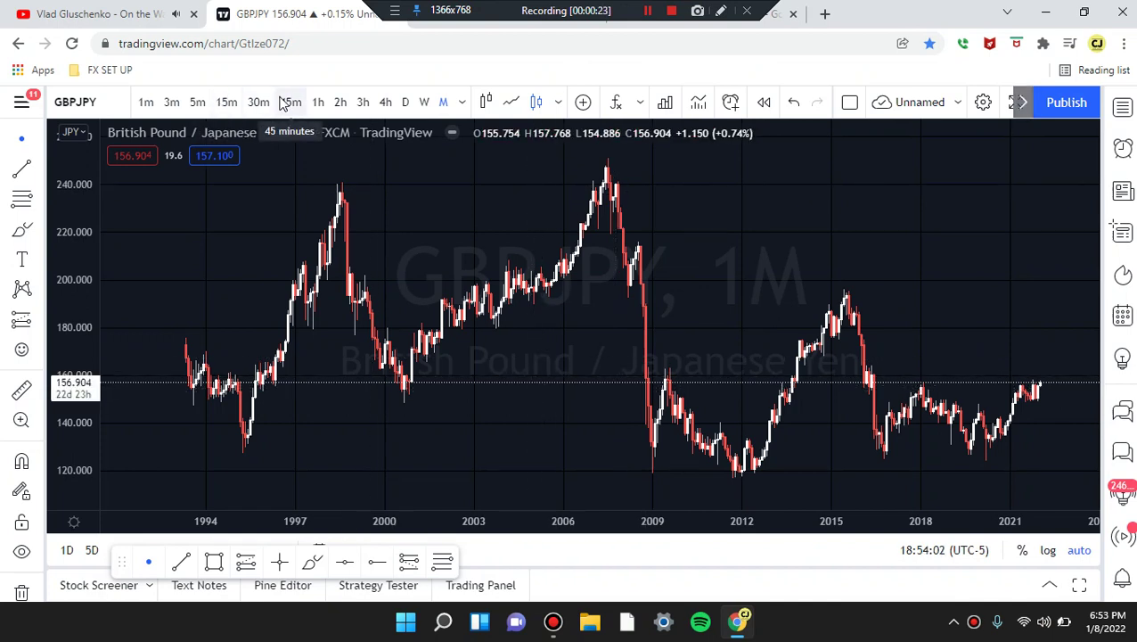
click(363, 103)
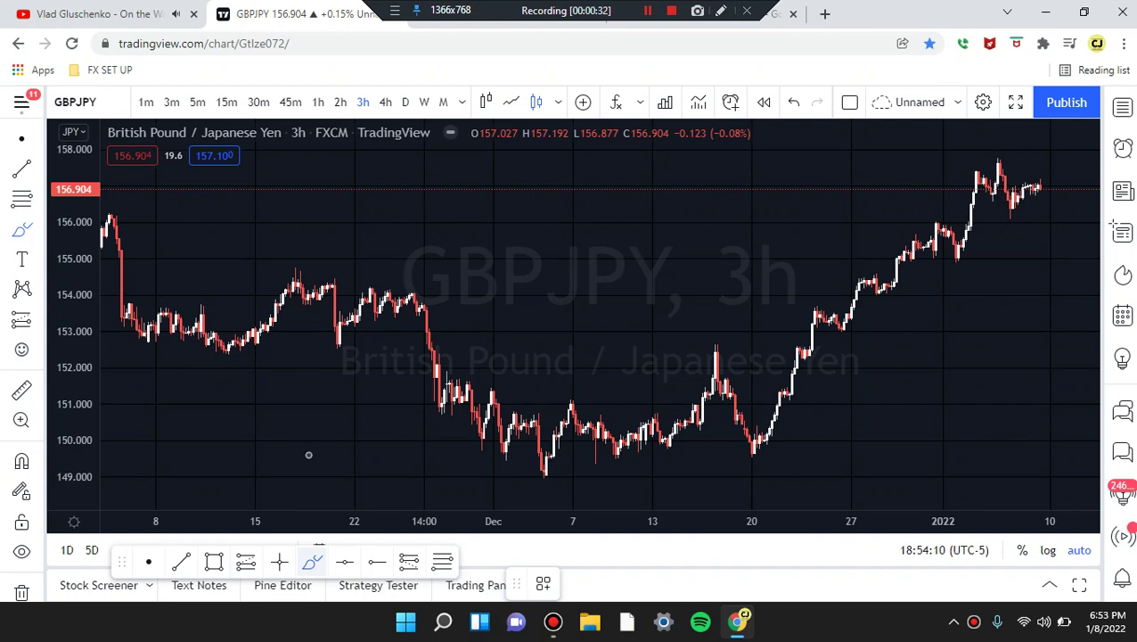
Brush red lines near 157.5, 149 and 153.5, plus an arc over the mid-November highs.
drag(303, 173, 1074, 156)
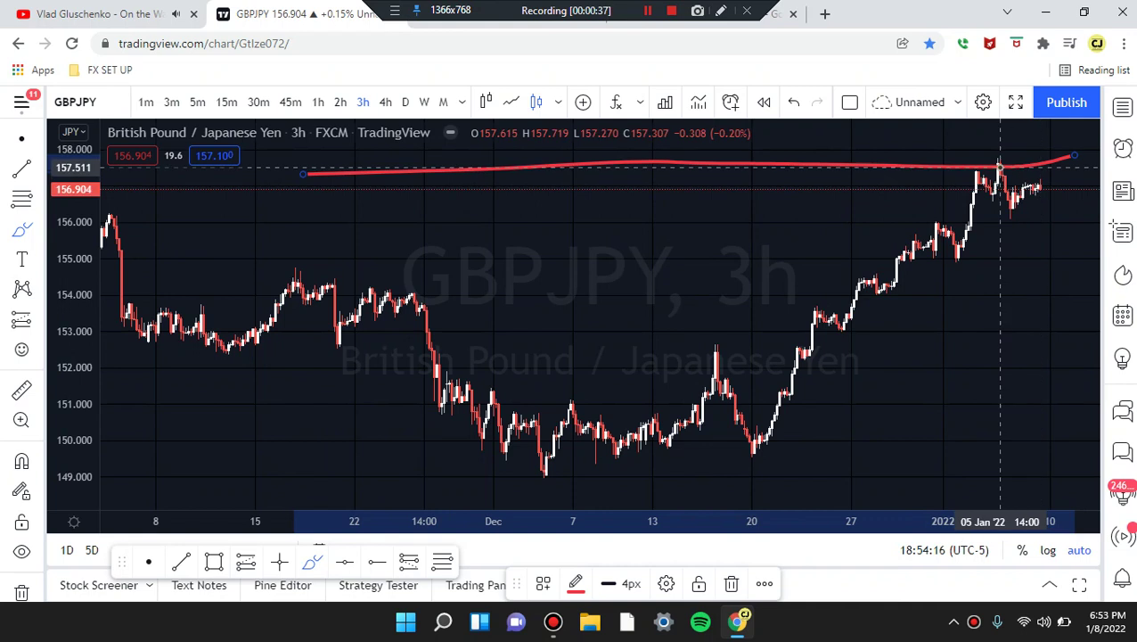
drag(235, 476, 1029, 460)
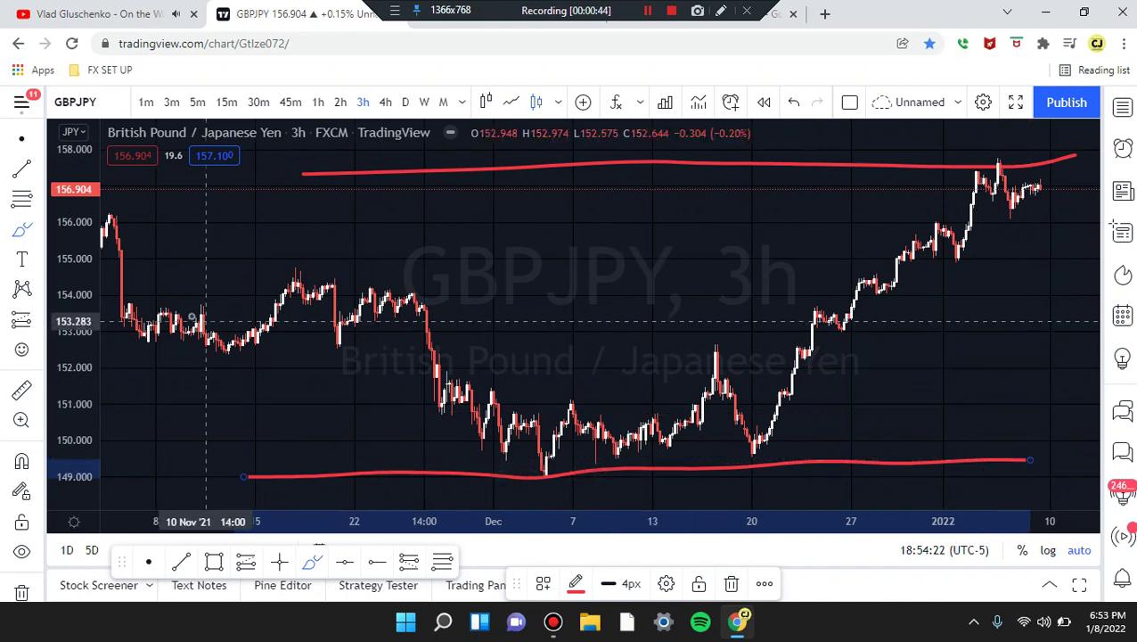
drag(125, 316, 1067, 311)
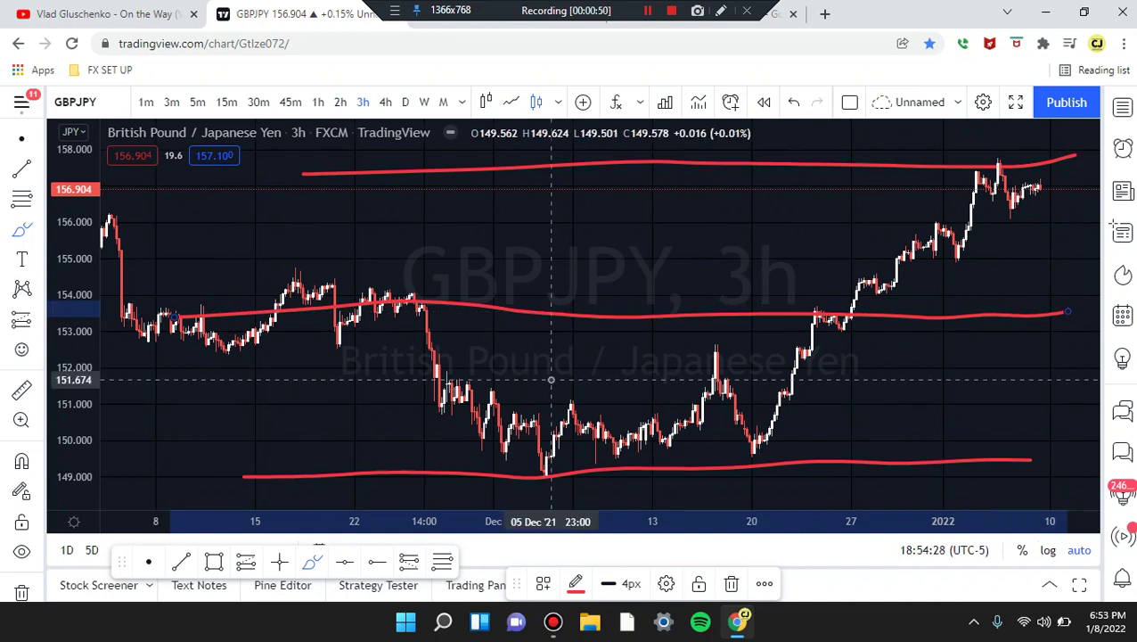
mouse_move(263, 255)
mouse_down()
mouse_move(329, 237)
mouse_move(374, 297)
mouse_move(264, 260)
mouse_move(345, 331)
mouse_move(380, 300)
mouse_up()
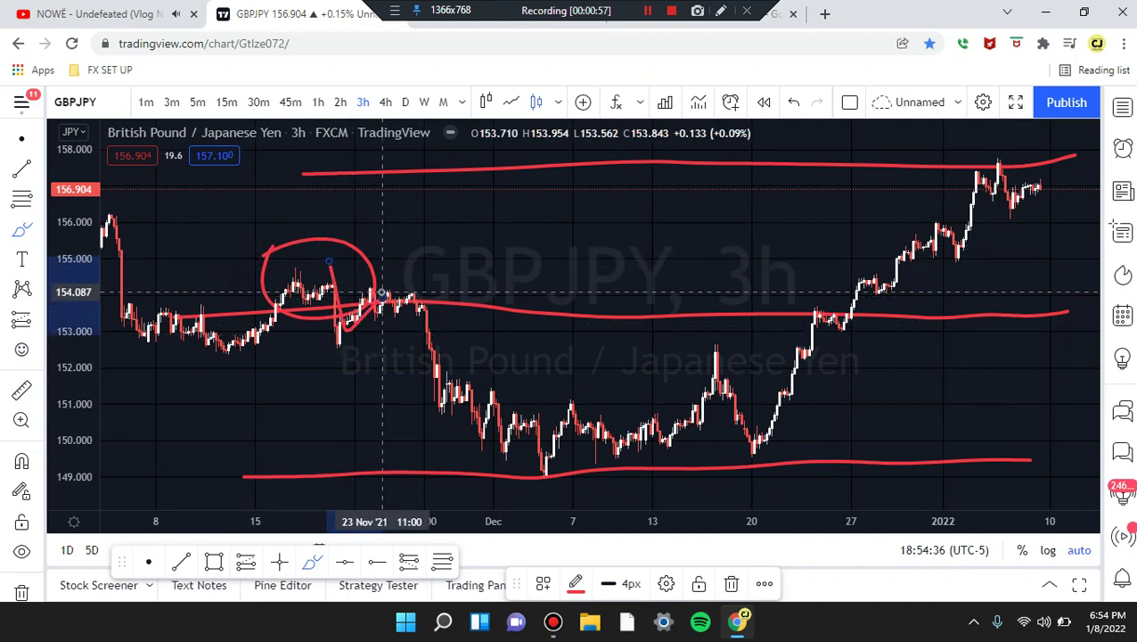
Delete the check-mark scribble and sketch a red zigzag over the mid-November swing.
key(Delete)
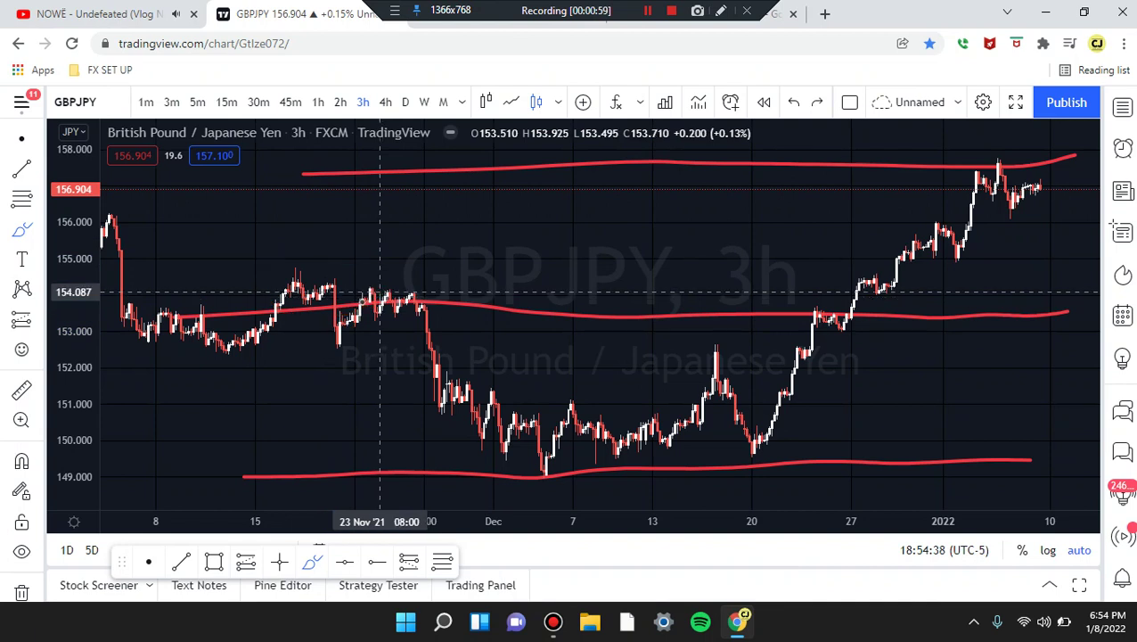
mouse_move(277, 332)
mouse_down()
mouse_move(301, 282)
mouse_move(342, 310)
mouse_up()
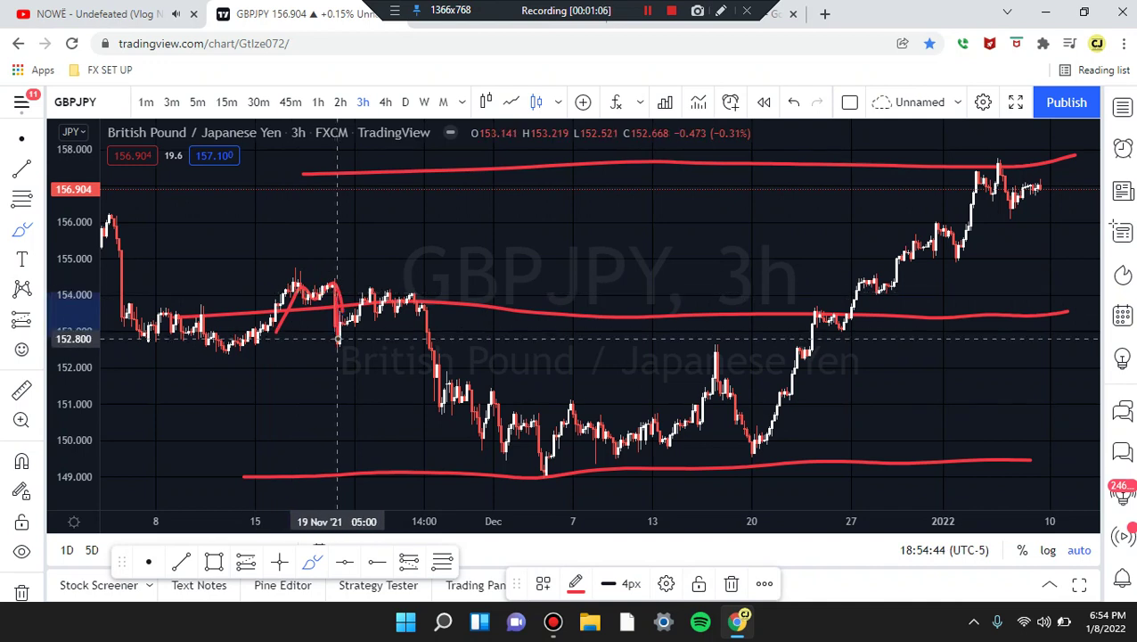
drag(340, 326, 382, 288)
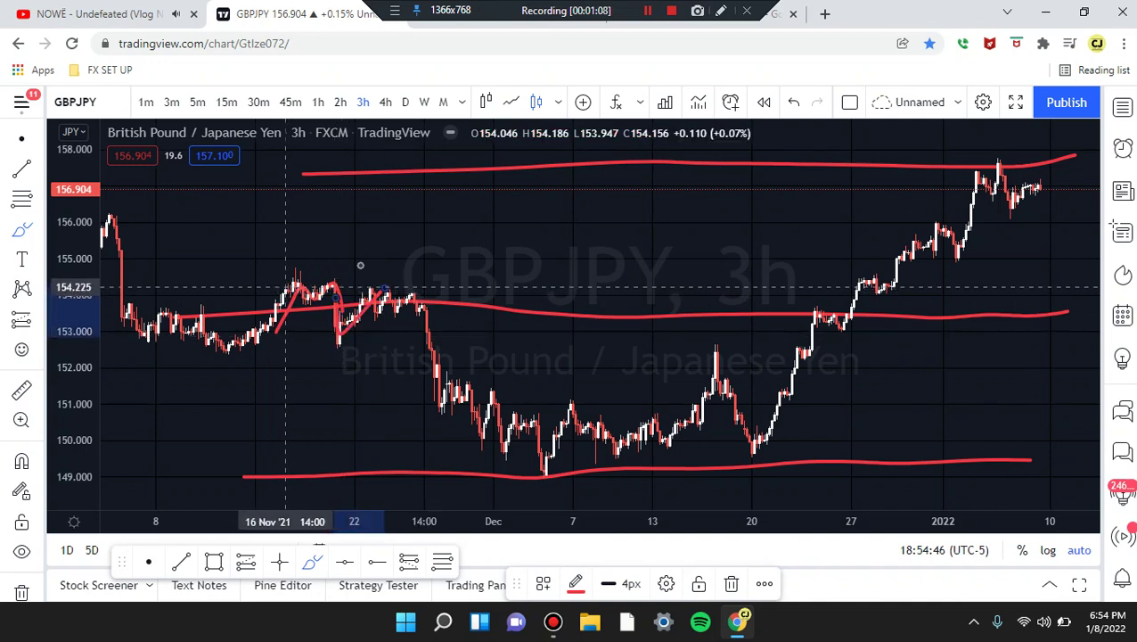
mouse_move(386, 235)
mouse_down()
mouse_move(429, 361)
mouse_move(303, 263)
mouse_move(340, 262)
mouse_up()
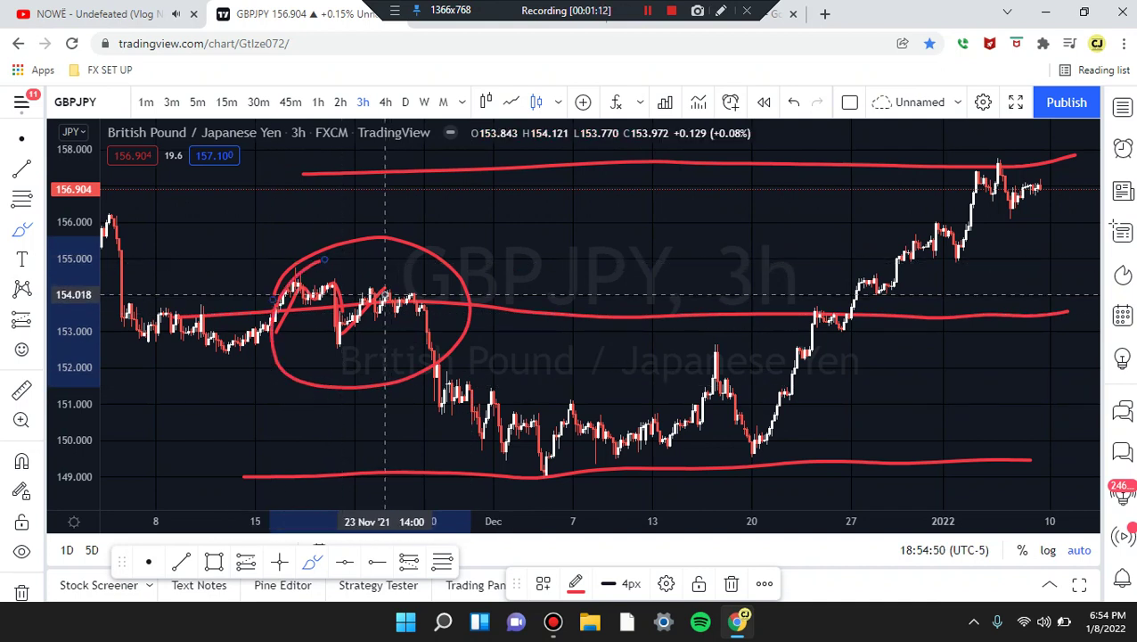
key(ctrl+z)
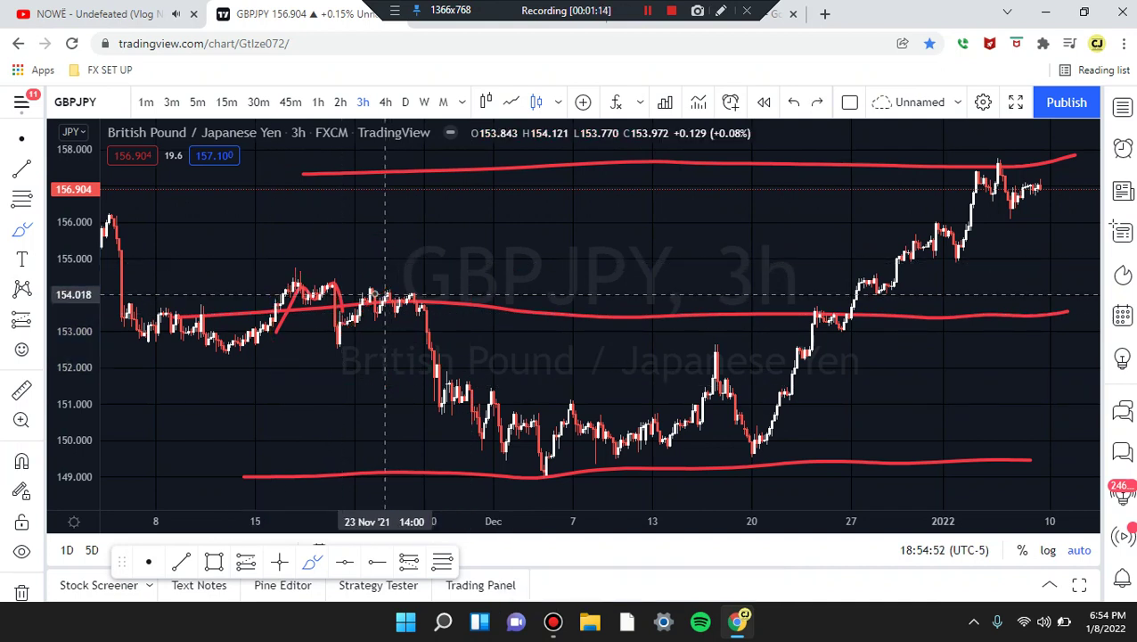
Keep a short flat red line just above 154 in late November, undoing the trial strokes.
click(368, 288)
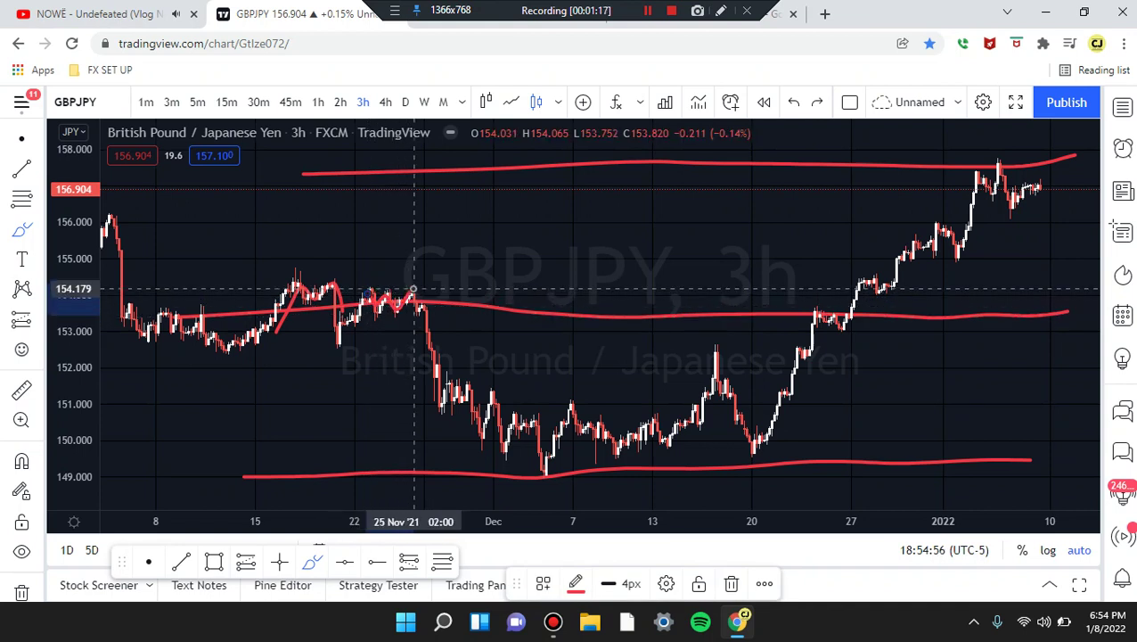
mouse_move(371, 291)
mouse_down()
mouse_move(437, 293)
mouse_move(448, 394)
mouse_up()
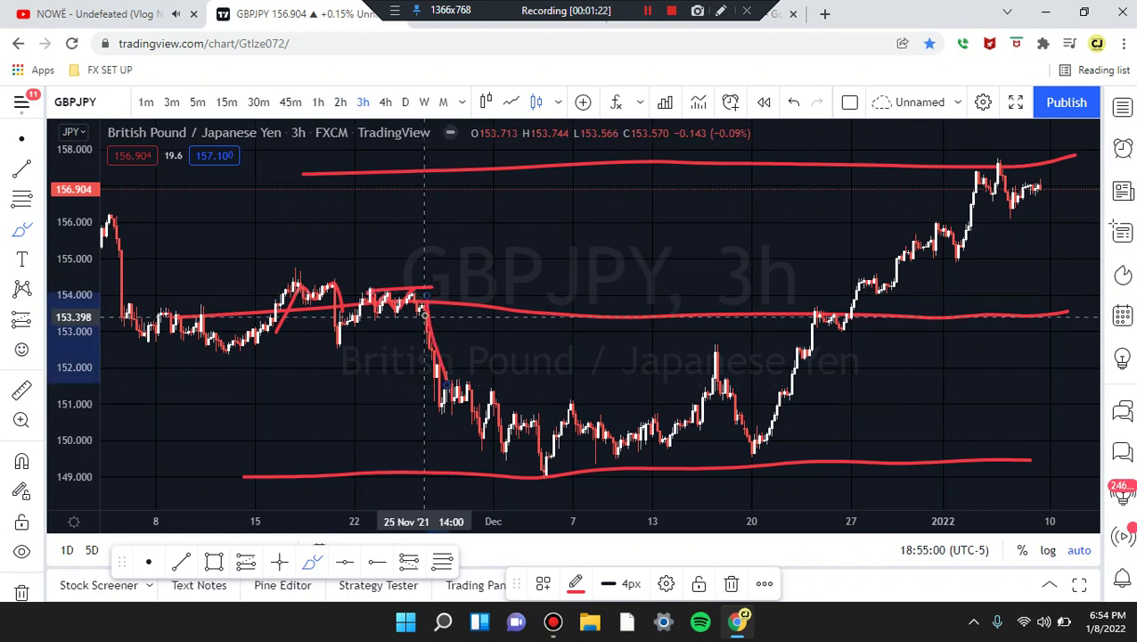
key(ctrl+z)
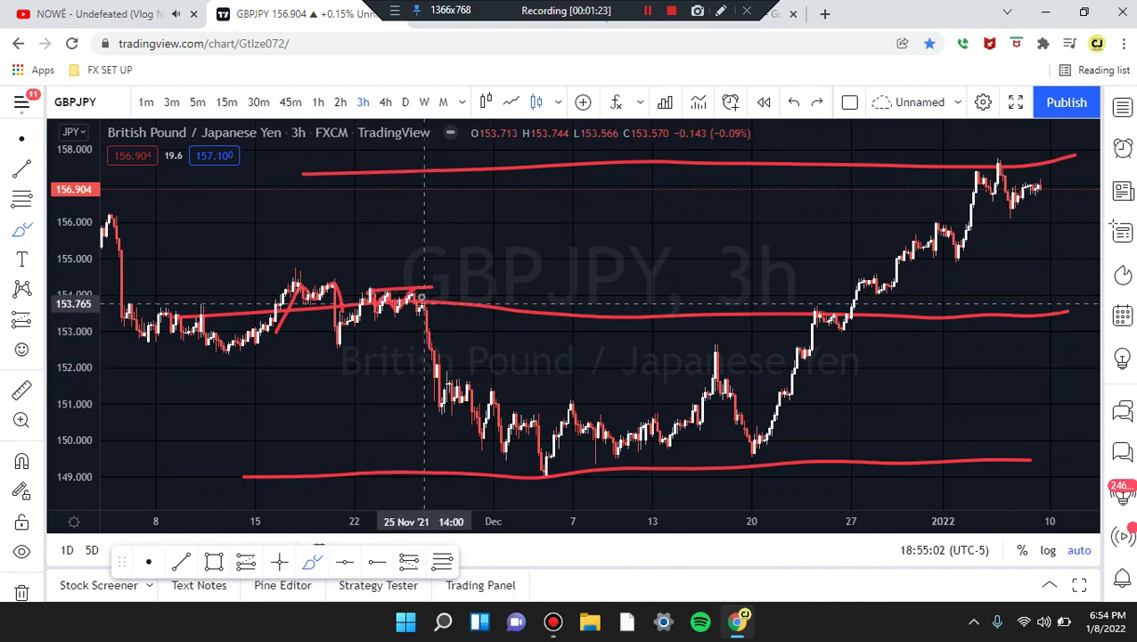
drag(422, 305, 461, 378)
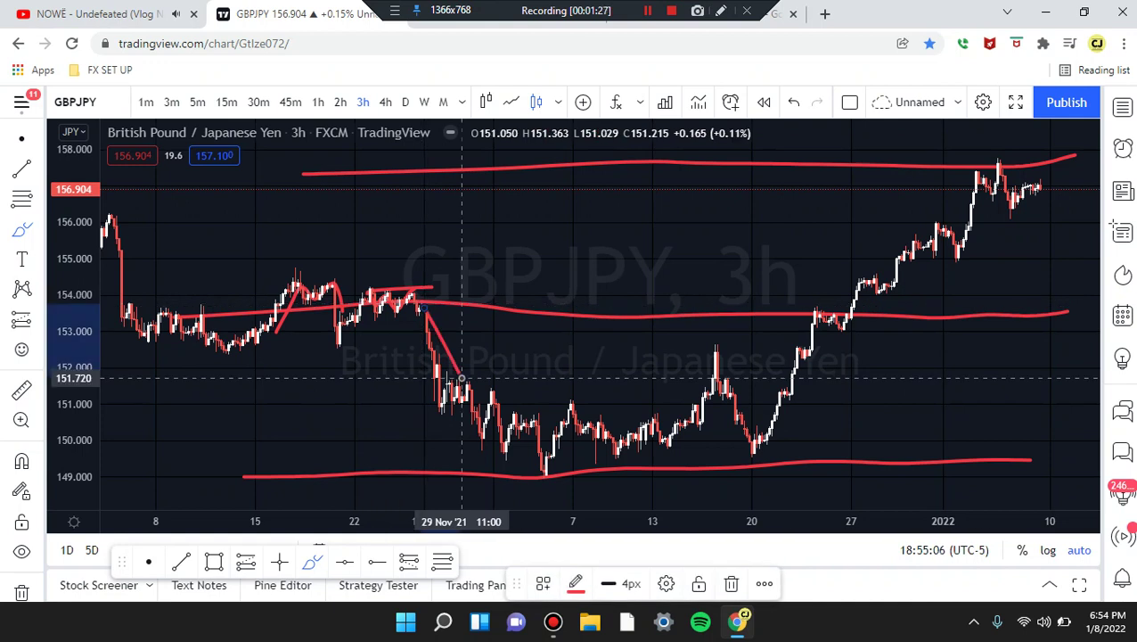
key(ctrl+z)
drag(469, 386, 579, 440)
key(ctrl+z)
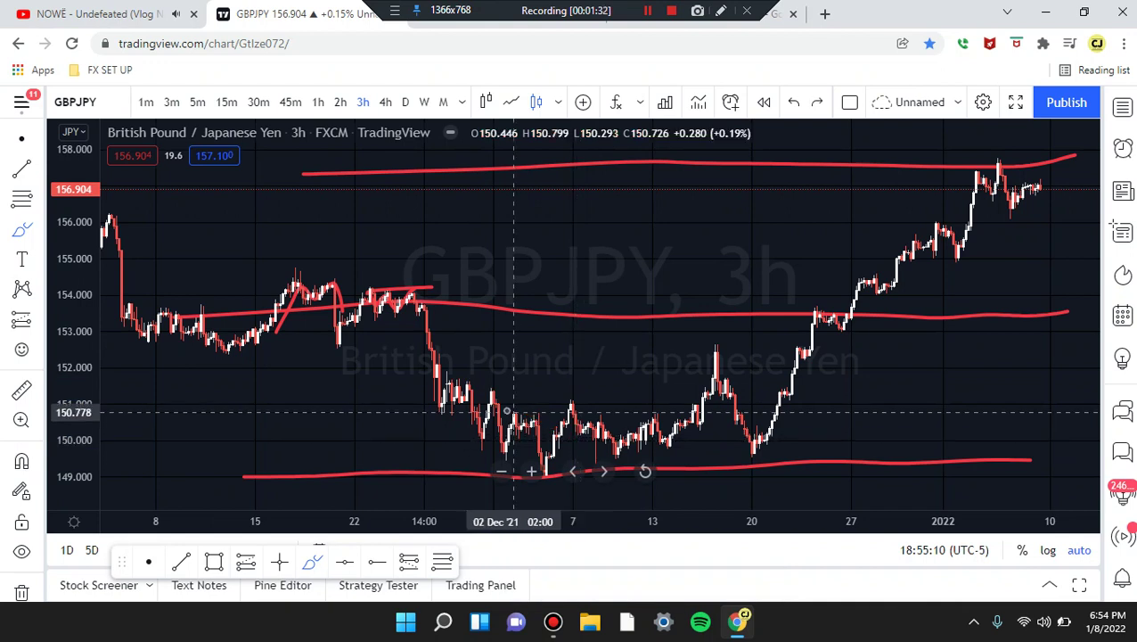
mouse_move(503, 409)
mouse_down()
mouse_move(525, 496)
mouse_move(771, 464)
mouse_move(622, 392)
mouse_move(505, 399)
mouse_up()
key(ctrl+z)
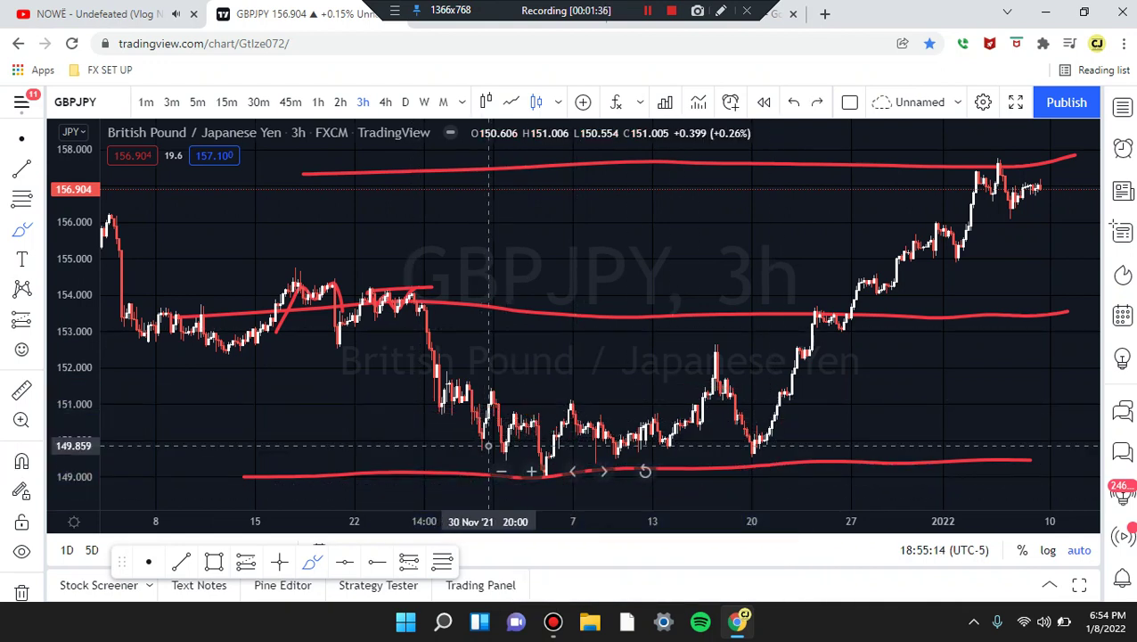
Replace the wavy stroke along the December lows with a red curve from about 151 past 153.5.
mouse_move(483, 445)
mouse_down()
mouse_move(491, 466)
mouse_move(527, 477)
mouse_move(588, 457)
mouse_move(631, 470)
mouse_move(772, 455)
mouse_up()
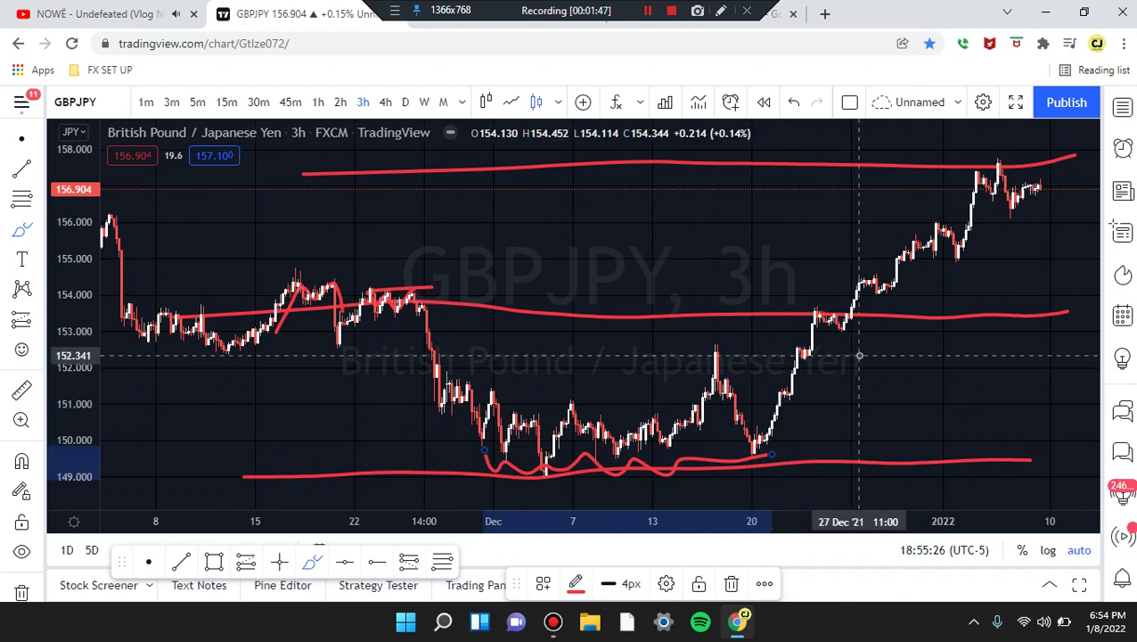
key(Delete)
scroll(809, 409, down, 1)
scroll(807, 409, up, 3)
mouse_move(641, 406)
mouse_down()
mouse_move(680, 393)
mouse_move(712, 315)
mouse_move(736, 327)
mouse_move(764, 286)
mouse_move(792, 306)
mouse_up()
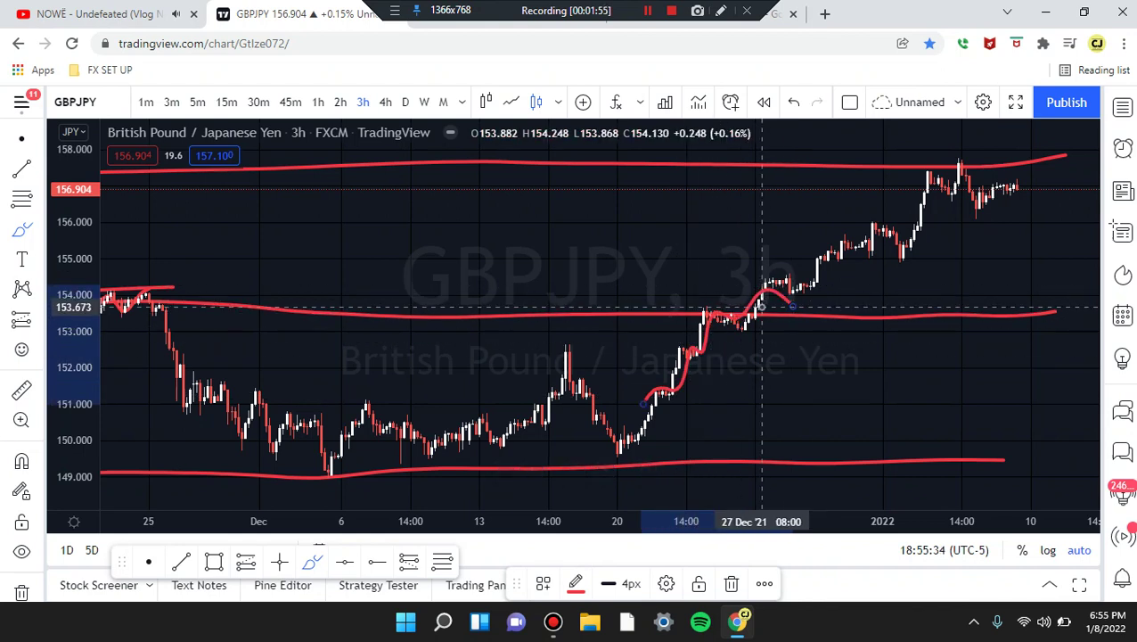
Draw two flat red lines around 154 with a small price-path scribble between them.
scroll(737, 267, up, 3)
scroll(736, 268, up, 1)
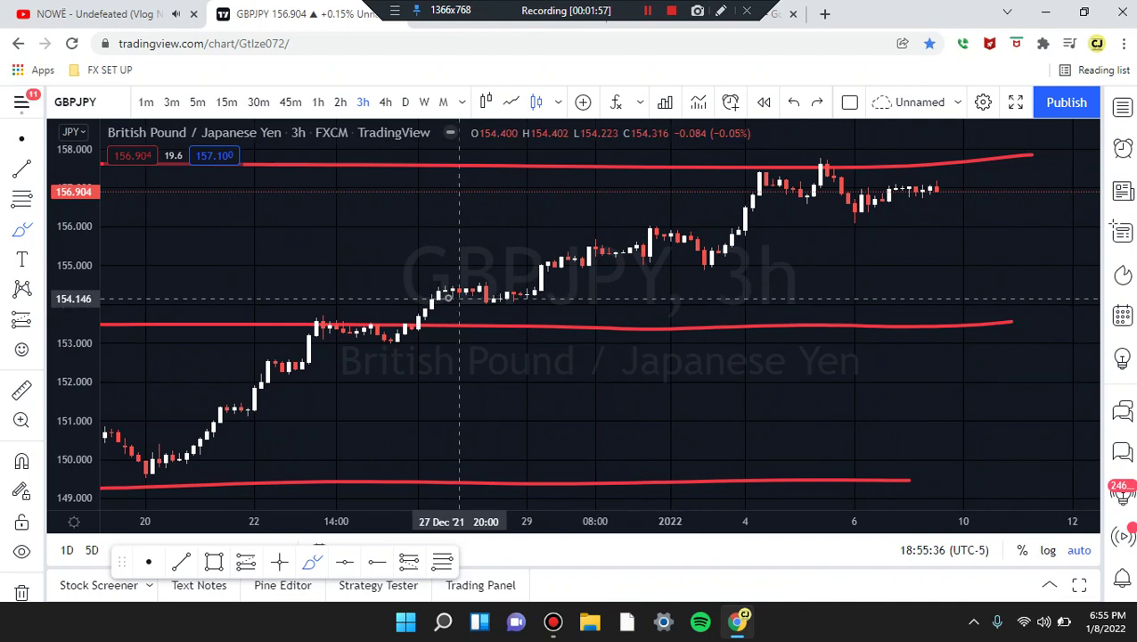
drag(424, 268, 575, 267)
drag(412, 307, 594, 309)
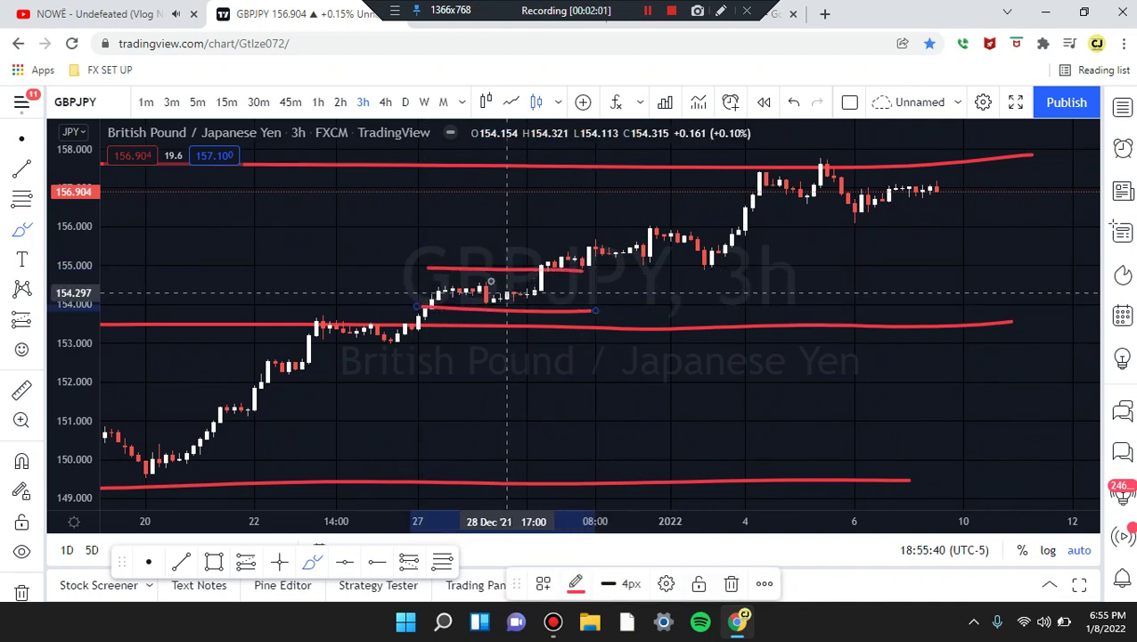
mouse_move(481, 275)
mouse_down()
mouse_move(488, 305)
mouse_move(516, 287)
mouse_move(521, 299)
mouse_move(541, 269)
mouse_up()
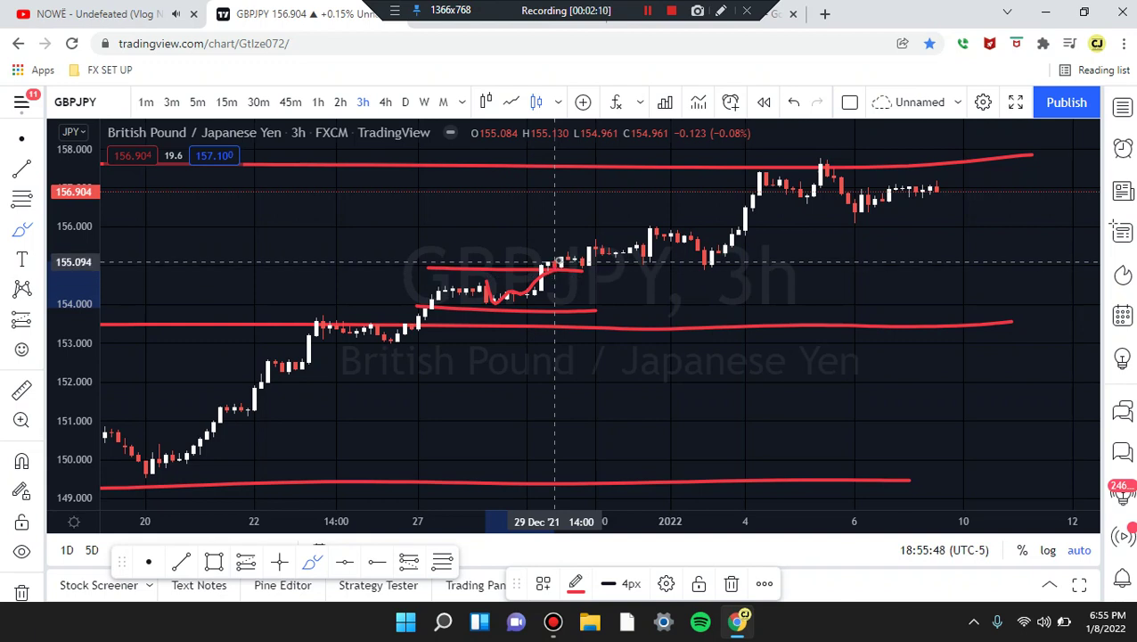
drag(561, 254, 595, 236)
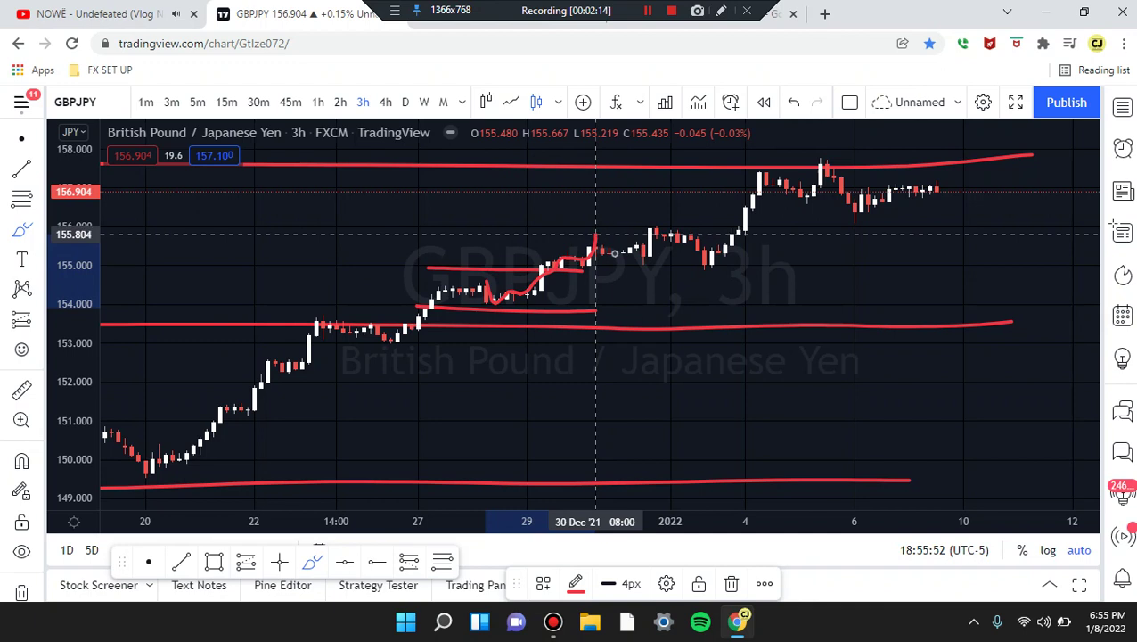
key(ctrl+z)
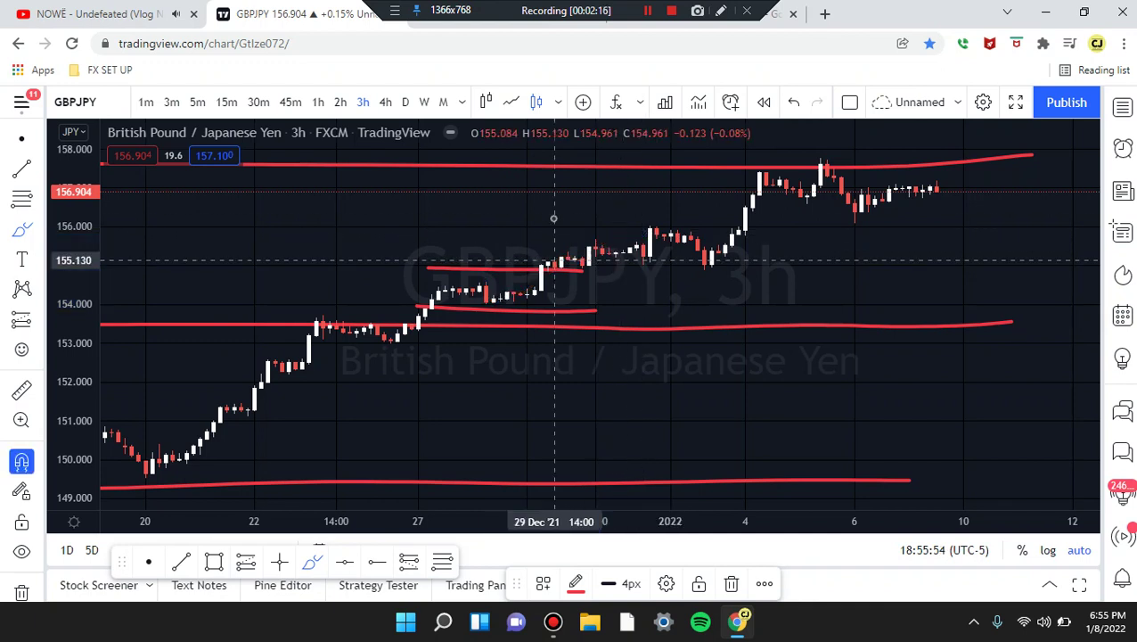
Add red lines at 156.0 and 155.0, a rising projected path, and a short line above the latest candles.
drag(535, 228, 781, 229)
drag(546, 267, 754, 277)
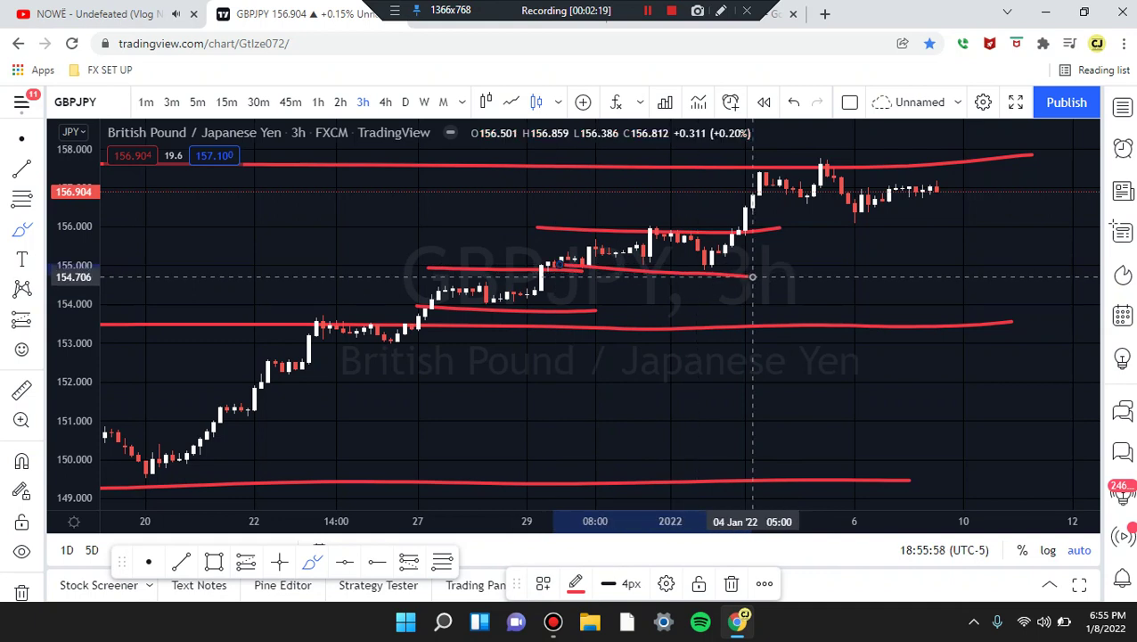
mouse_move(588, 237)
mouse_down()
mouse_move(620, 253)
mouse_move(664, 234)
mouse_move(710, 261)
mouse_move(766, 166)
mouse_up()
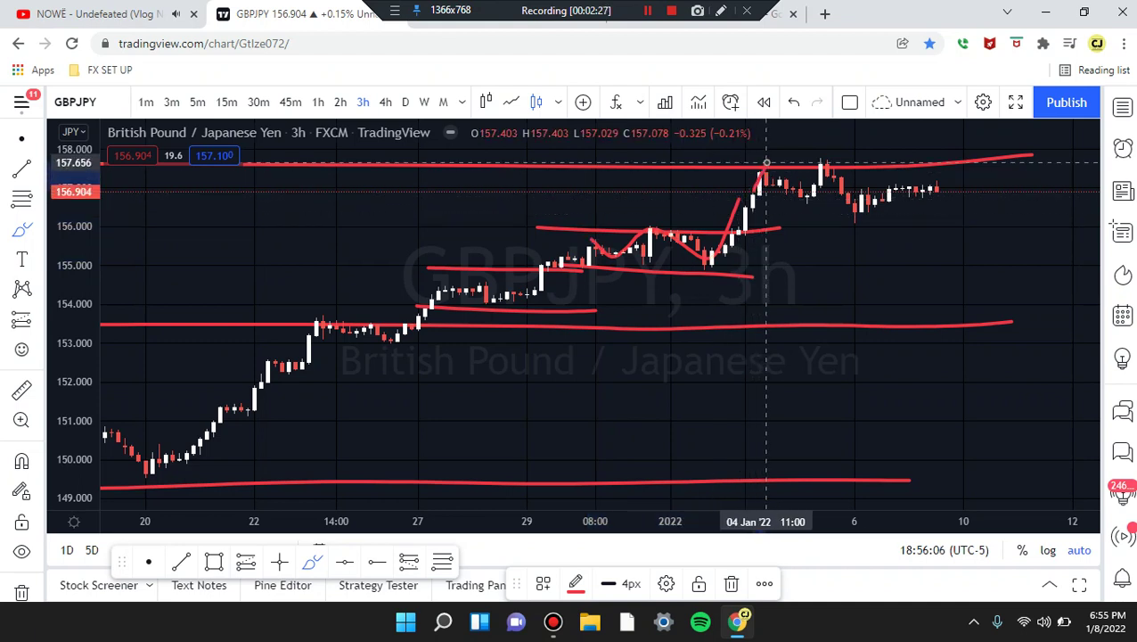
mouse_move(767, 166)
mouse_down()
mouse_move(804, 194)
mouse_move(821, 166)
mouse_move(851, 205)
mouse_move(860, 186)
mouse_move(875, 205)
mouse_move(888, 188)
mouse_move(912, 202)
mouse_up()
key(ctrl+z)
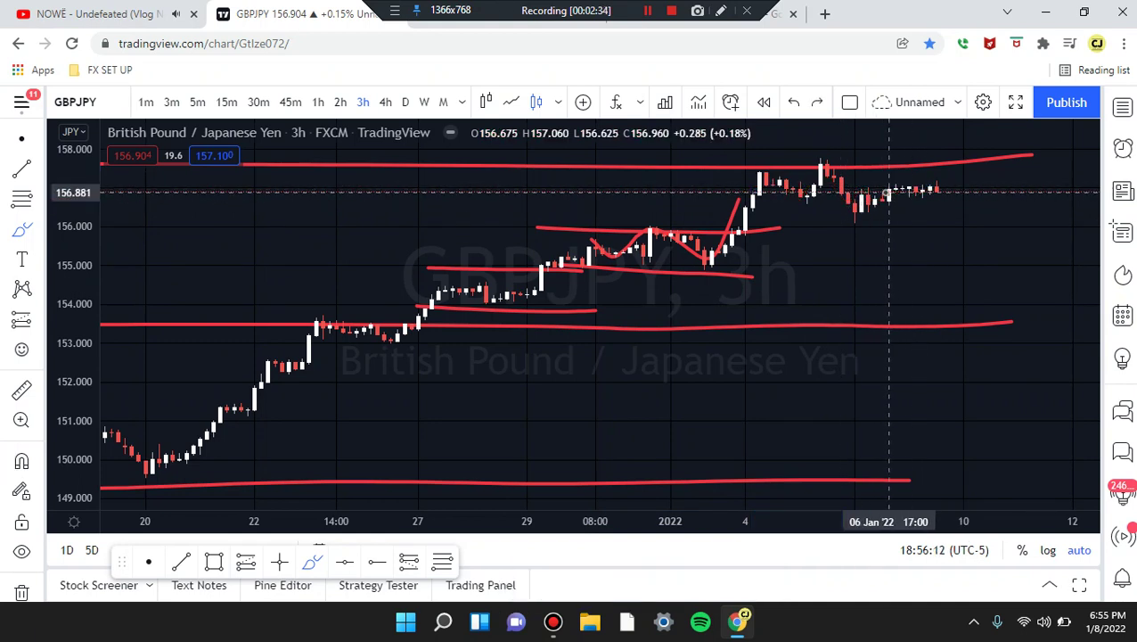
drag(848, 176, 964, 172)
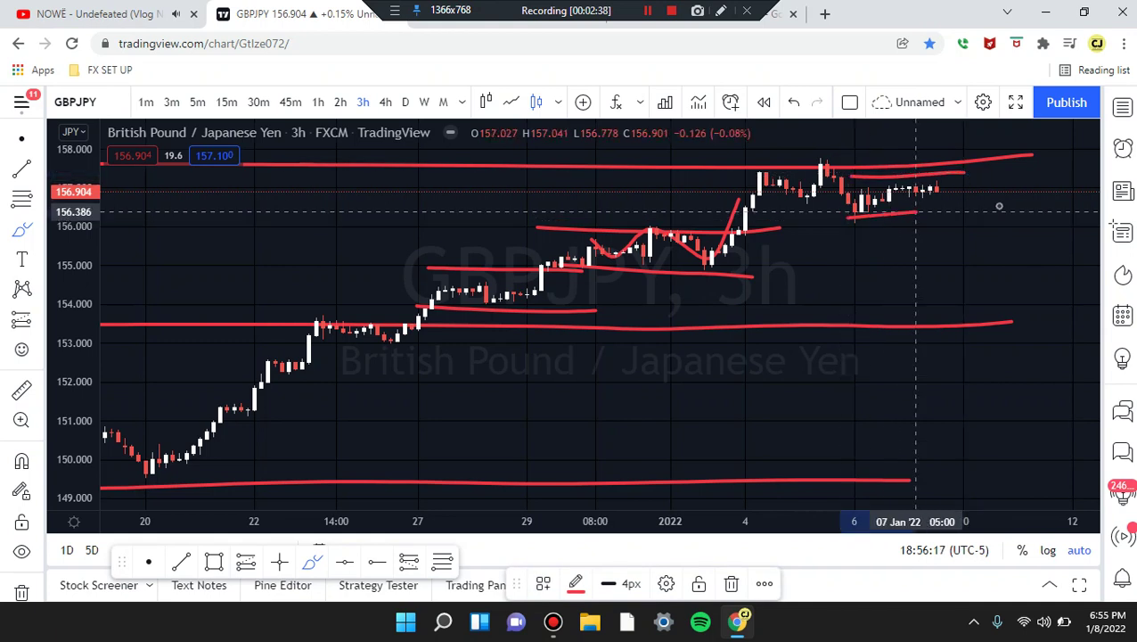
Zoom in, draw a steep rising red trendline, and circle the January 4 and 5 peaks near 157.5.
scroll(926, 218, up, 5)
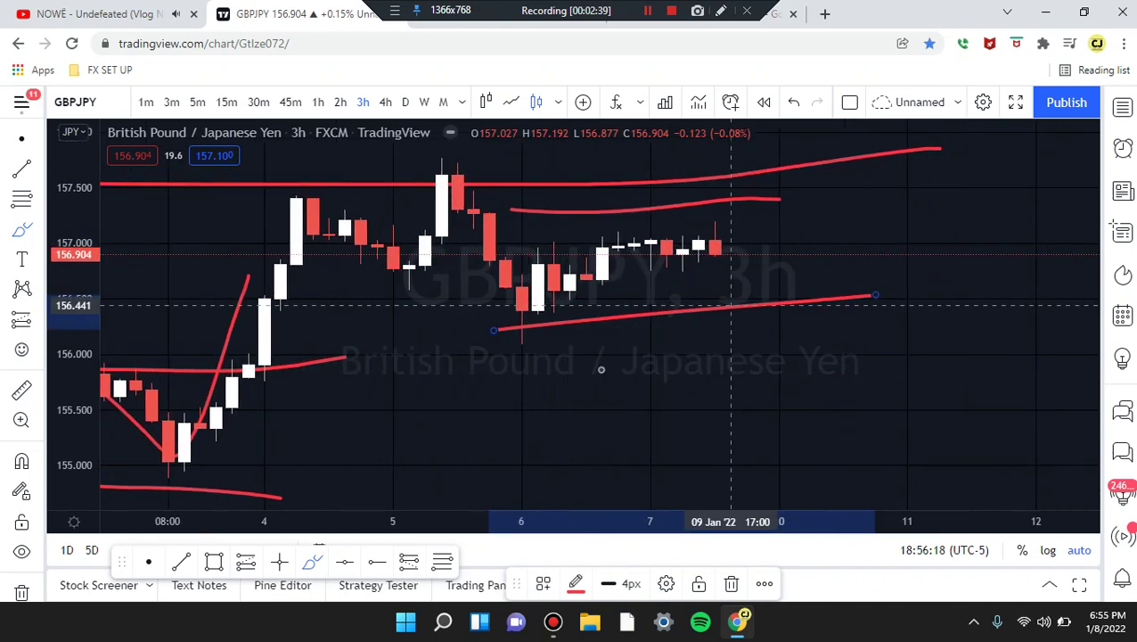
drag(548, 356, 920, 139)
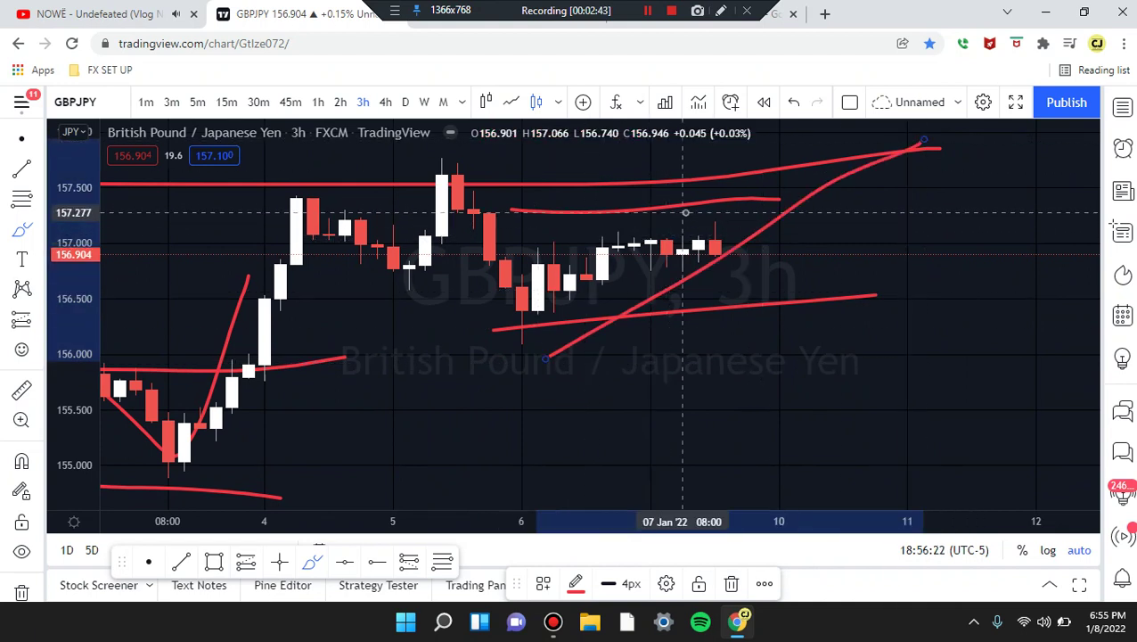
mouse_move(252, 205)
mouse_down()
mouse_move(376, 204)
mouse_move(264, 189)
mouse_up()
mouse_move(398, 172)
mouse_down()
mouse_move(504, 203)
mouse_move(395, 208)
mouse_up()
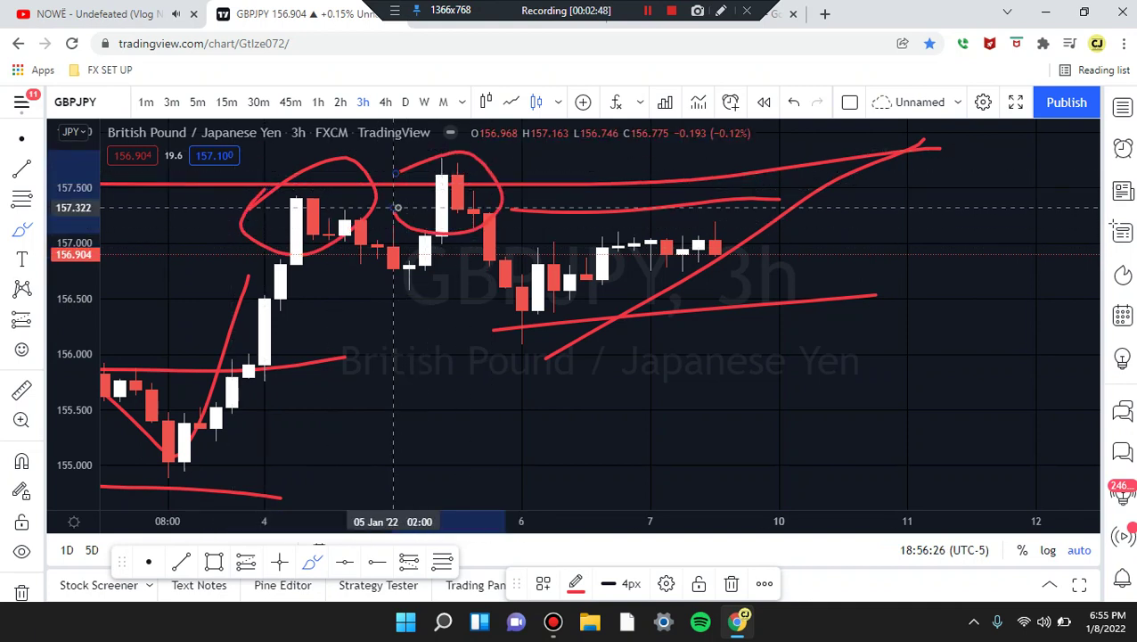
right_click(437, 372)
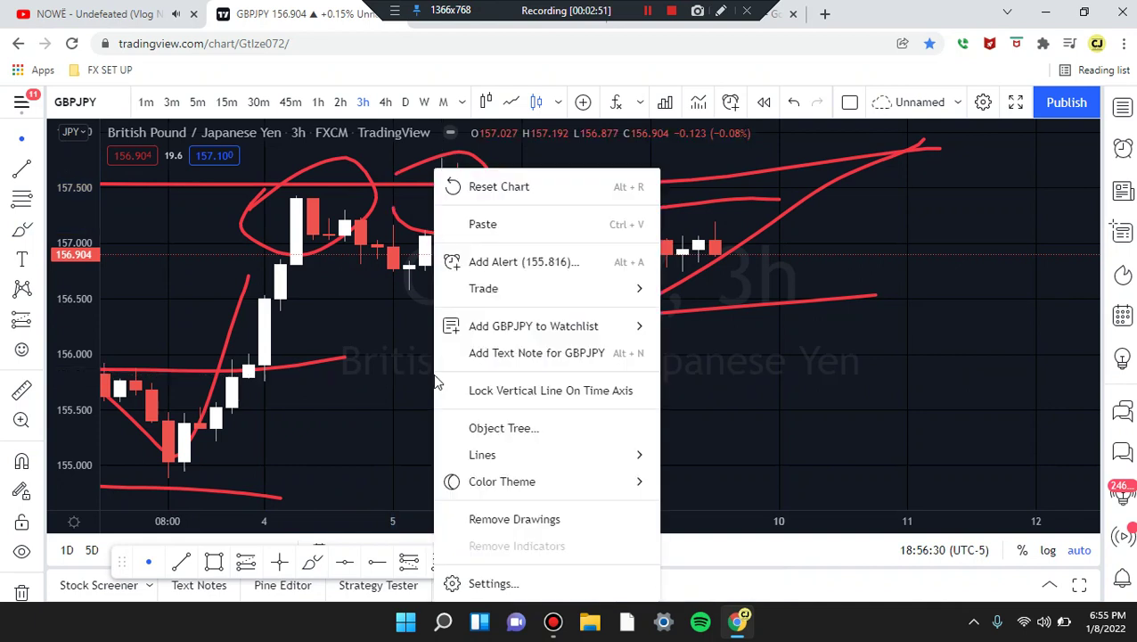
Use Remove Drawings to erase every red line and scribble, leaving only the candles.
mouse_move(523, 497)
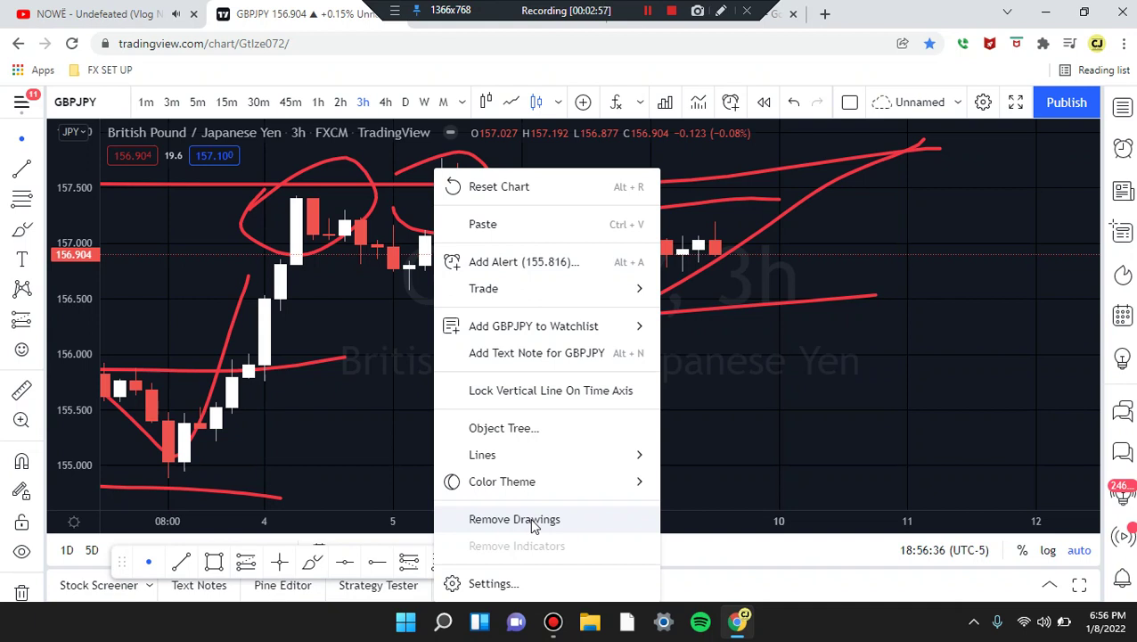
click(514, 519)
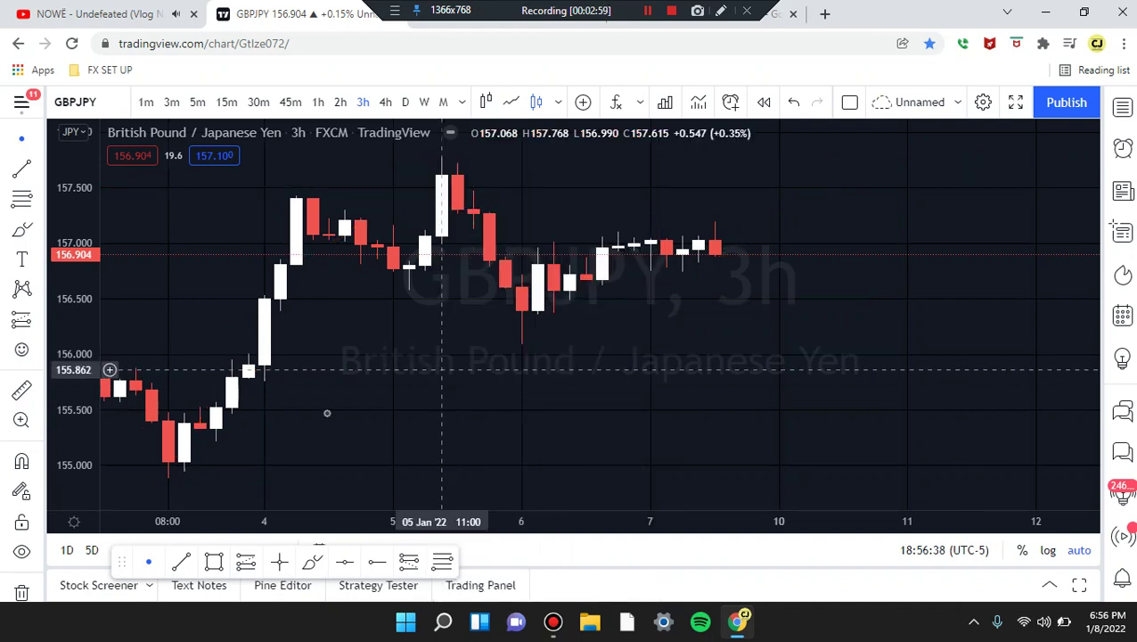
scroll(309, 393, down, 1)
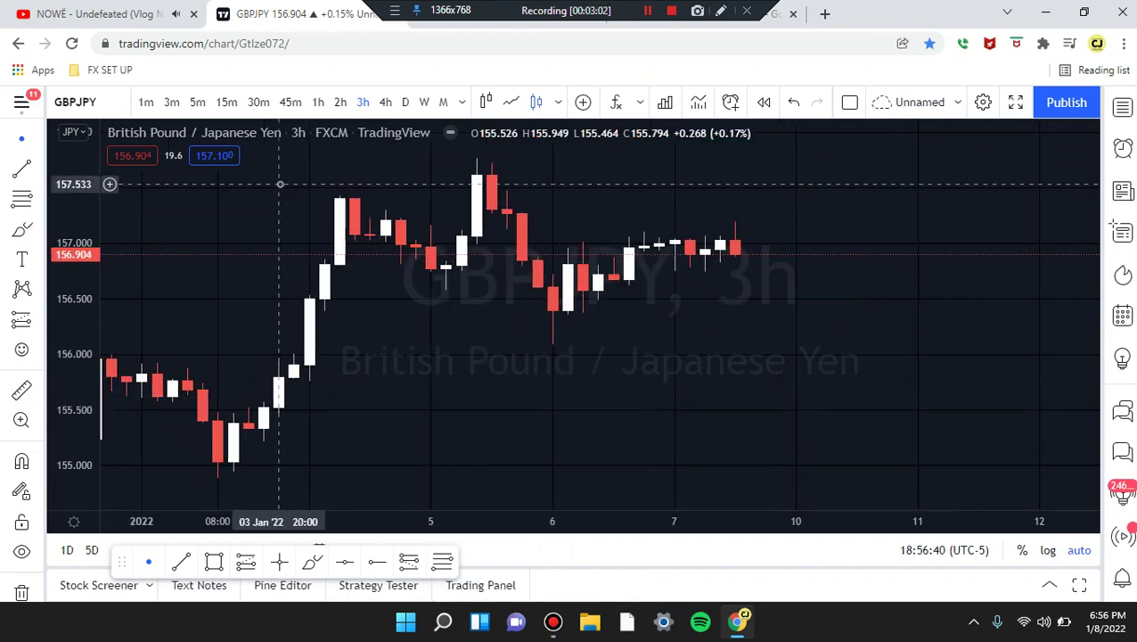
scroll(280, 183, left, 3)
scroll(465, 195, right, 2)
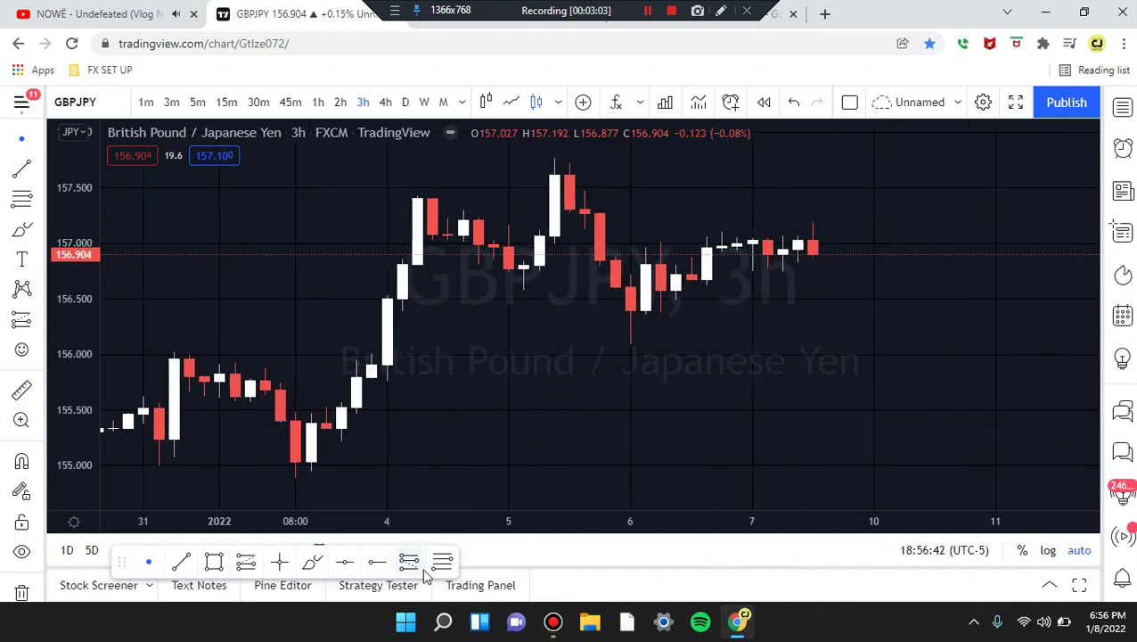
Switch to the Brush tool and draw red resistance across the candle tops near 157.6.
click(314, 563)
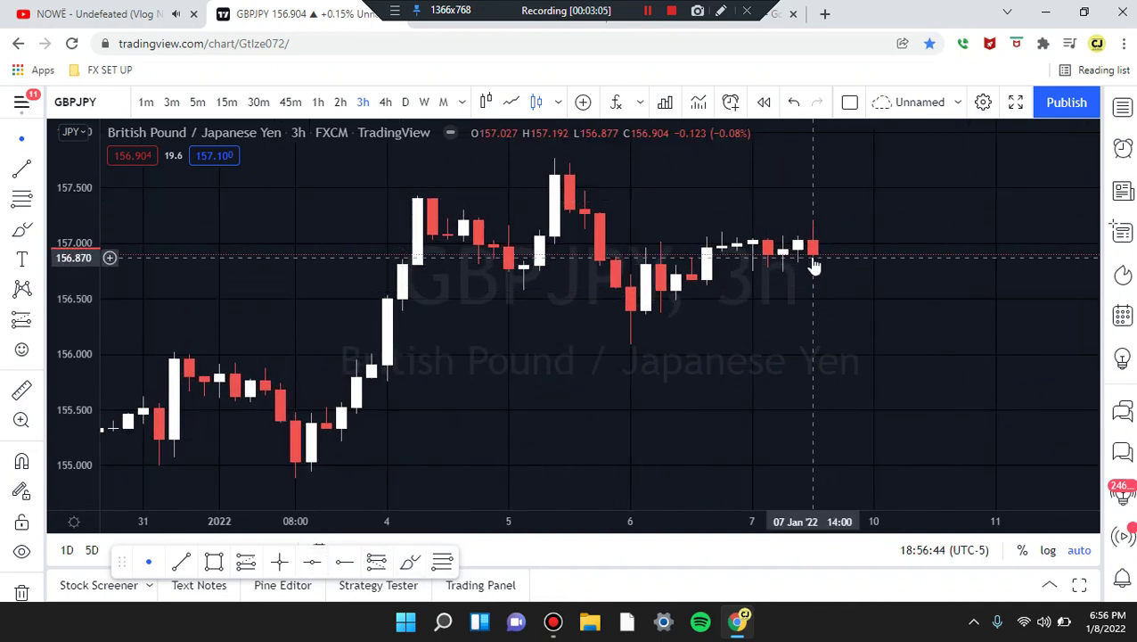
click(410, 561)
mouse_move(830, 270)
mouse_down()
mouse_move(817, 272)
mouse_move(844, 253)
mouse_up()
key(ctrl+z)
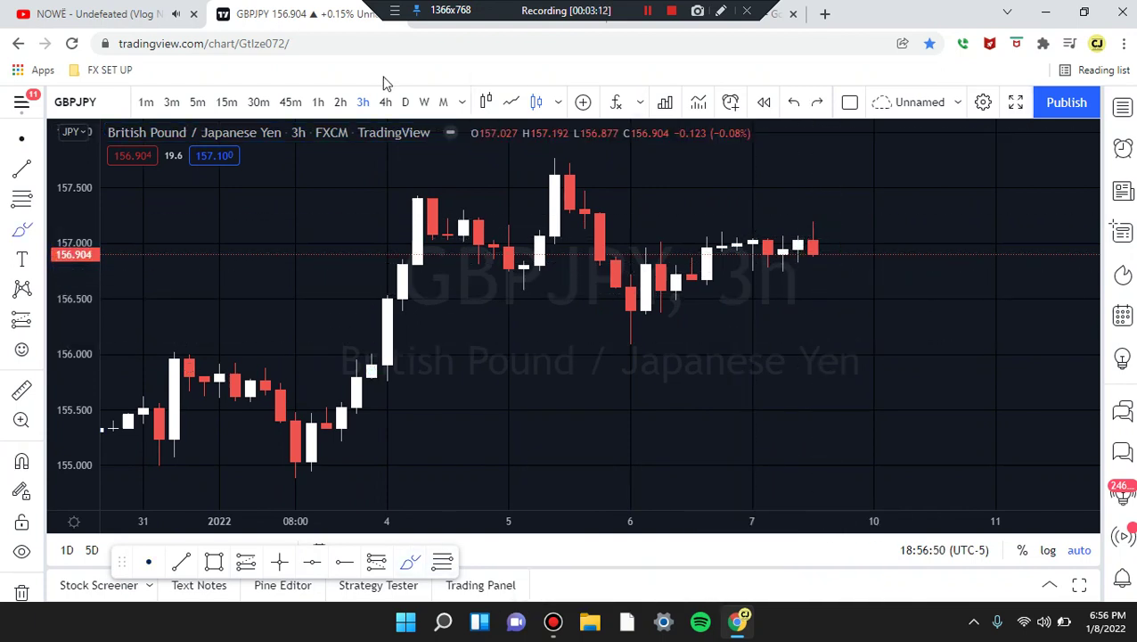
mouse_move(392, 184)
mouse_down()
mouse_move(733, 167)
mouse_move(903, 176)
mouse_up()
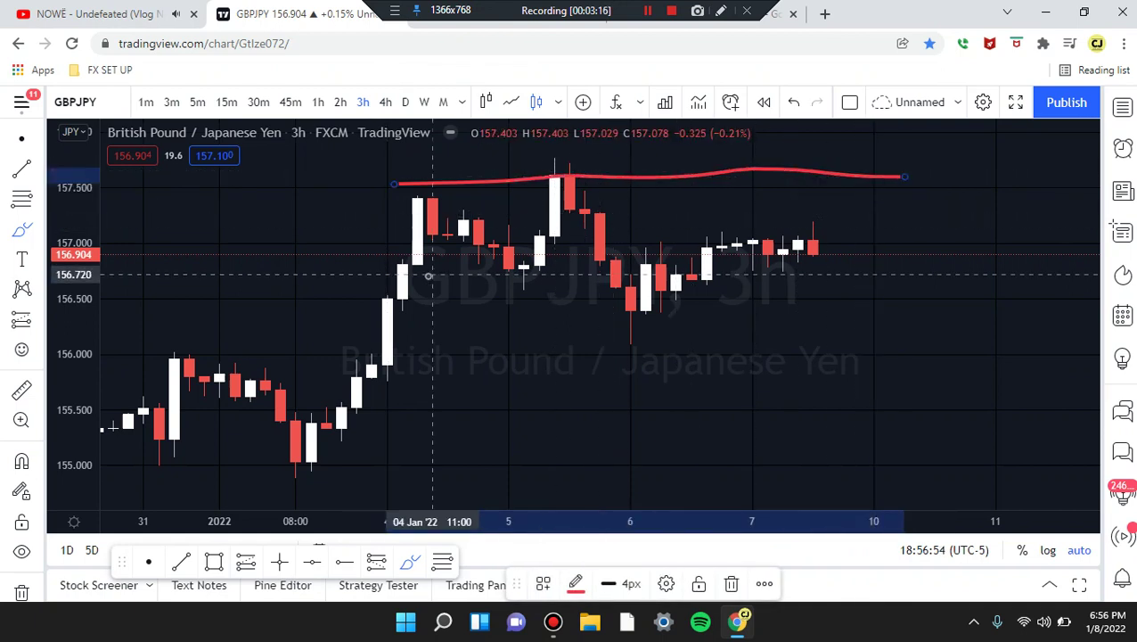
Add red support near 156.3 and a freehand price path weaving through the January 4–7 candles.
mouse_move(401, 308)
mouse_down()
mouse_move(417, 184)
mouse_move(433, 173)
mouse_move(494, 245)
mouse_move(524, 243)
mouse_move(541, 162)
mouse_move(597, 245)
mouse_up()
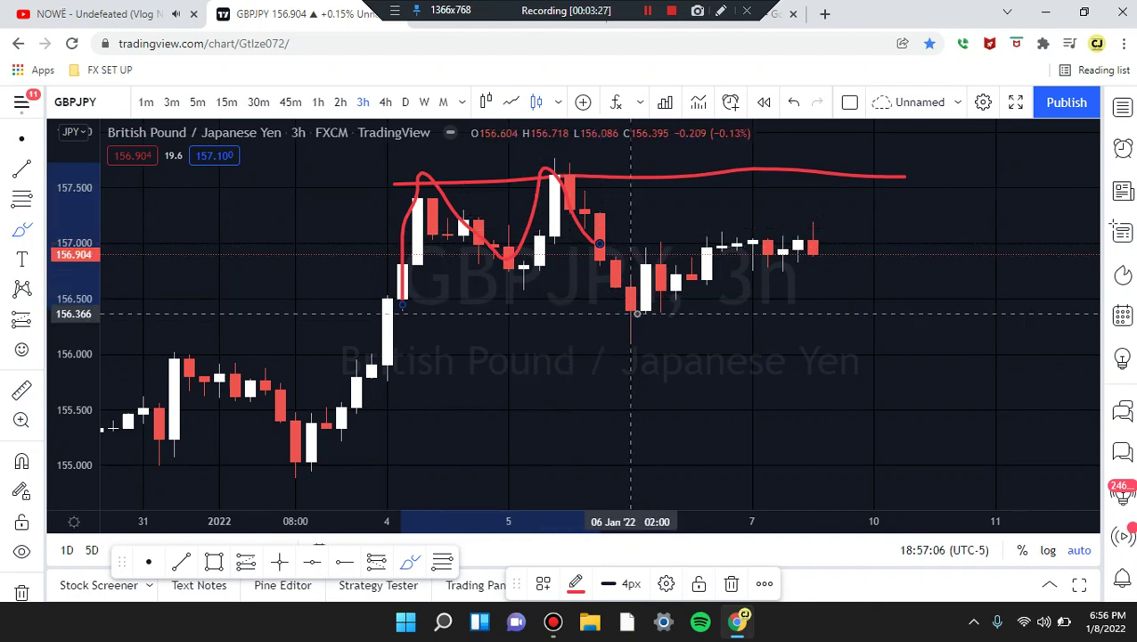
drag(402, 308, 841, 322)
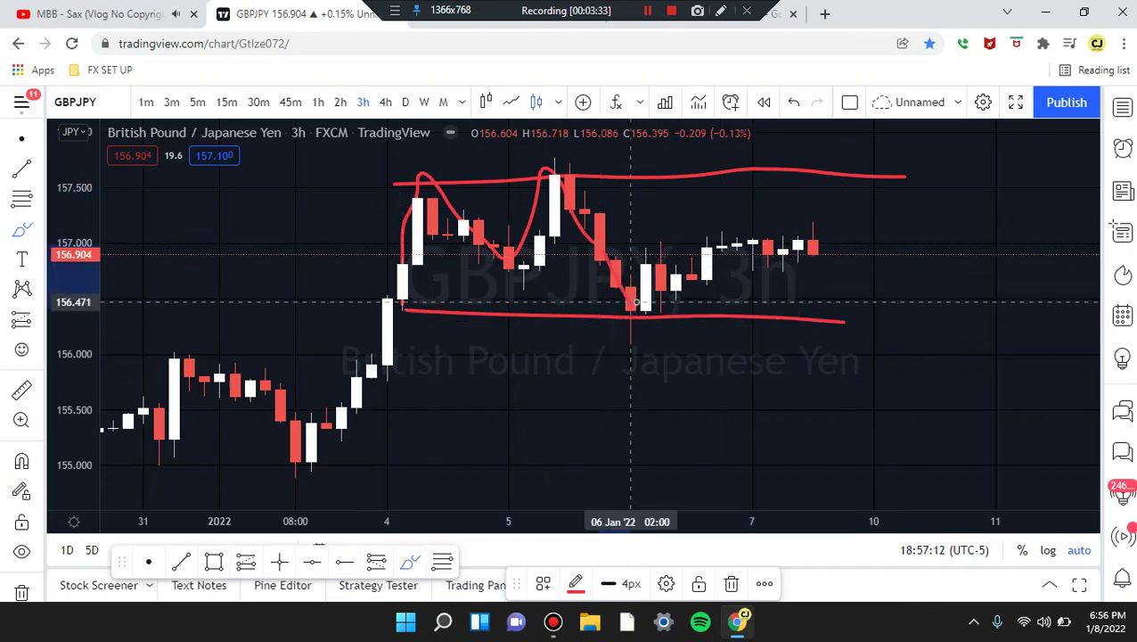
mouse_move(647, 266)
mouse_down()
mouse_move(684, 290)
mouse_move(705, 241)
mouse_up()
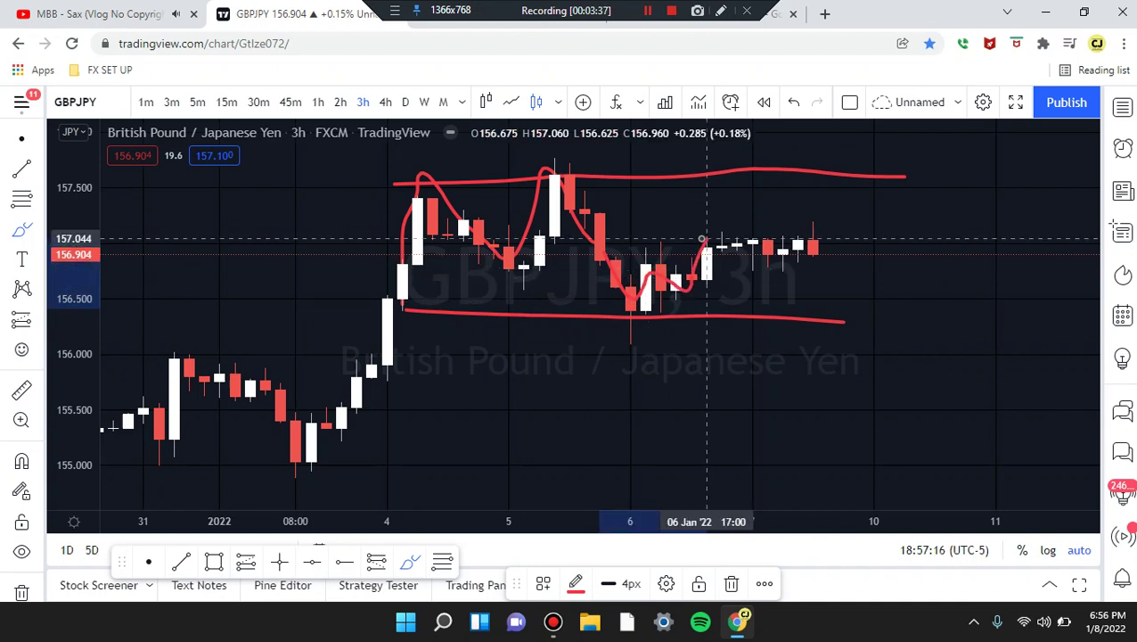
drag(703, 241, 818, 244)
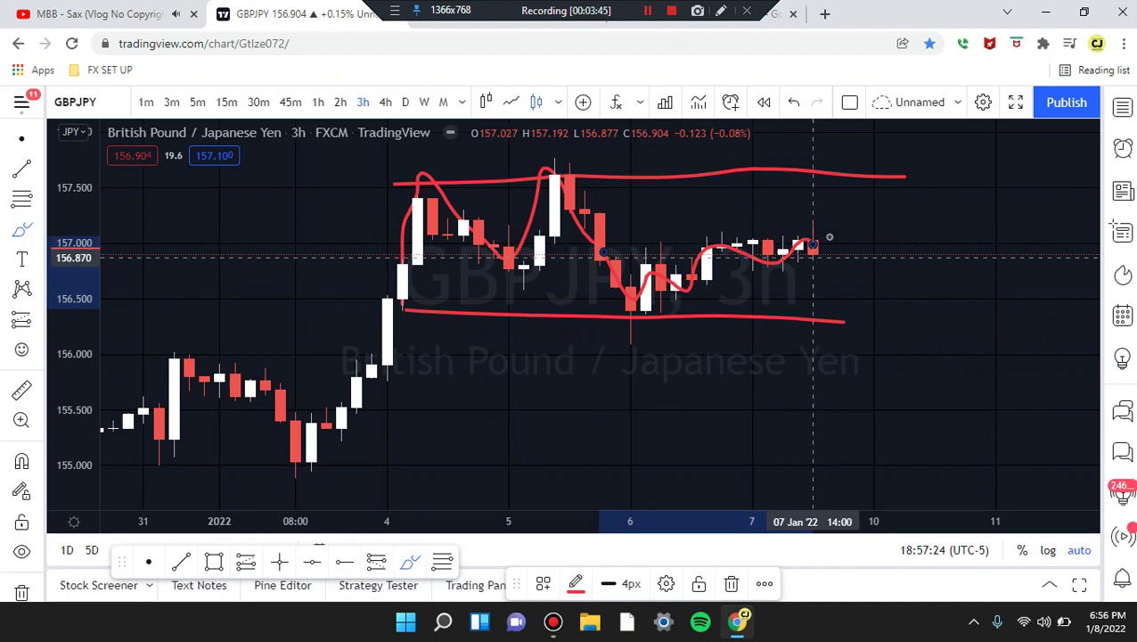
Draw a short red line near 156.7 under the latest candles and a projected arc above 157.6.
drag(724, 275, 906, 276)
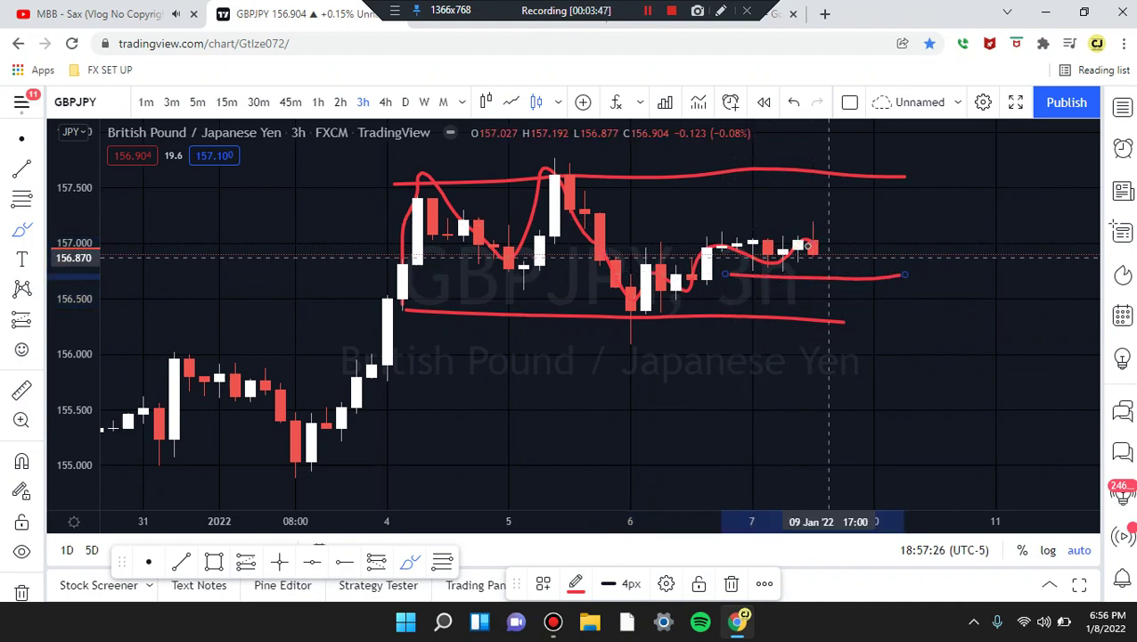
drag(807, 241, 896, 198)
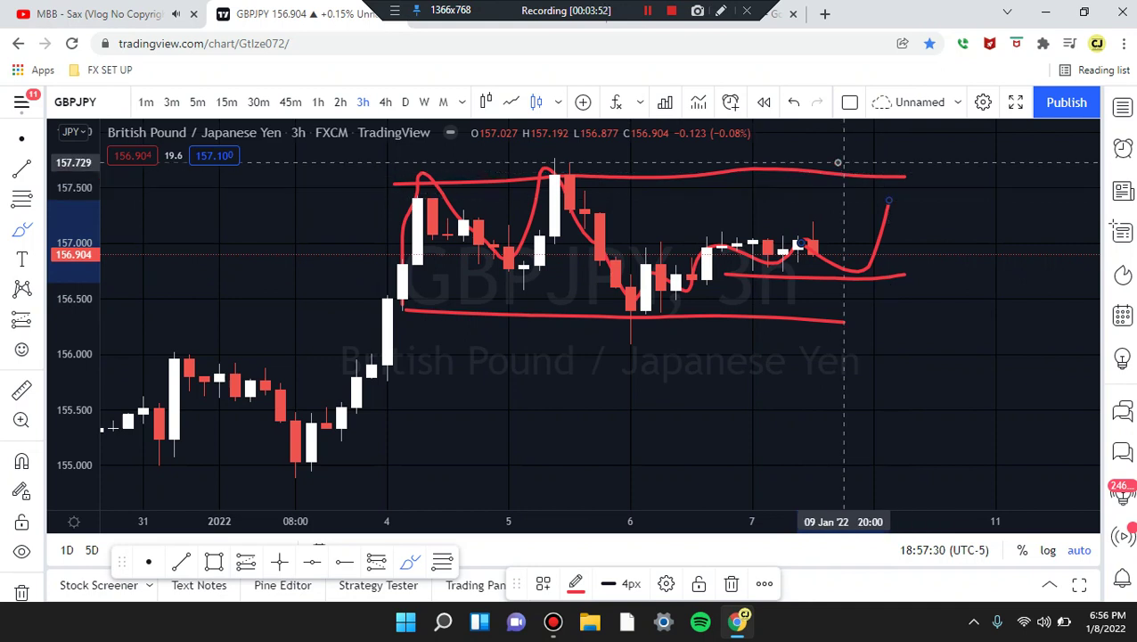
mouse_move(830, 158)
mouse_down()
mouse_move(906, 168)
mouse_move(802, 174)
mouse_move(829, 132)
mouse_up()
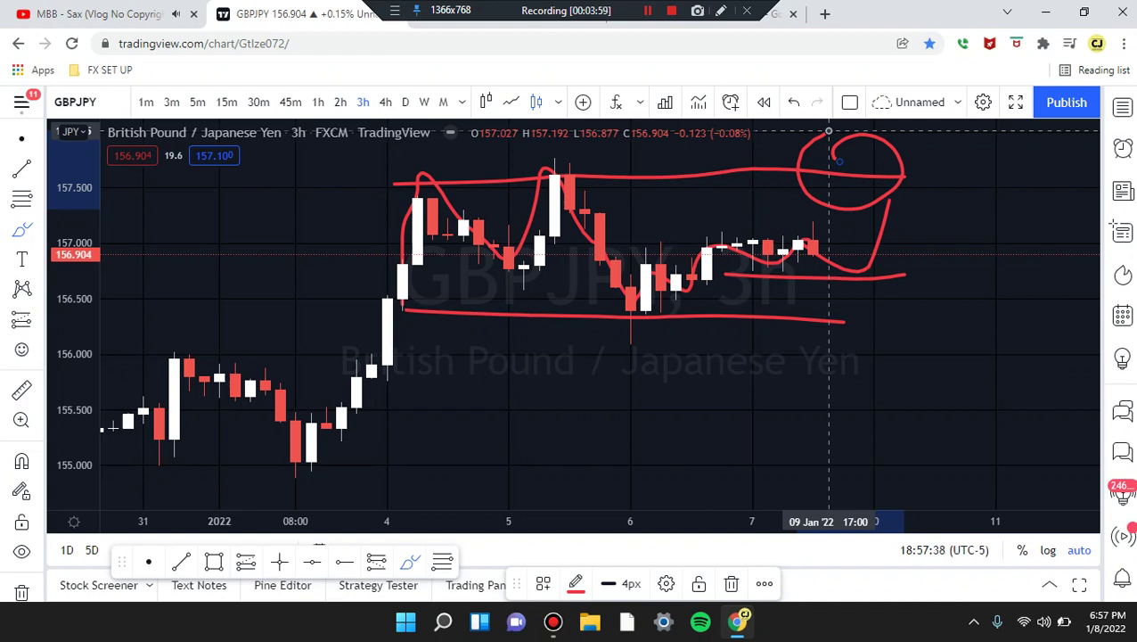
mouse_move(809, 137)
mouse_down()
mouse_move(892, 186)
mouse_move(860, 169)
mouse_move(814, 214)
mouse_up()
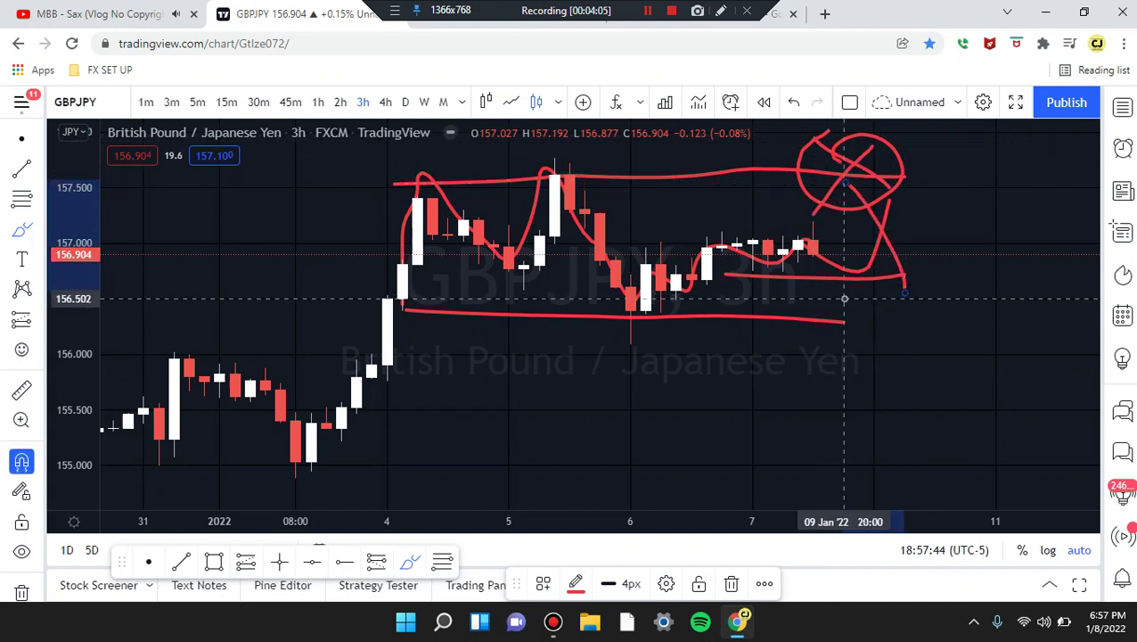
key(ctrl+z)
key(ctrl+z)
key(ctrl+z)
key(ctrl+z)
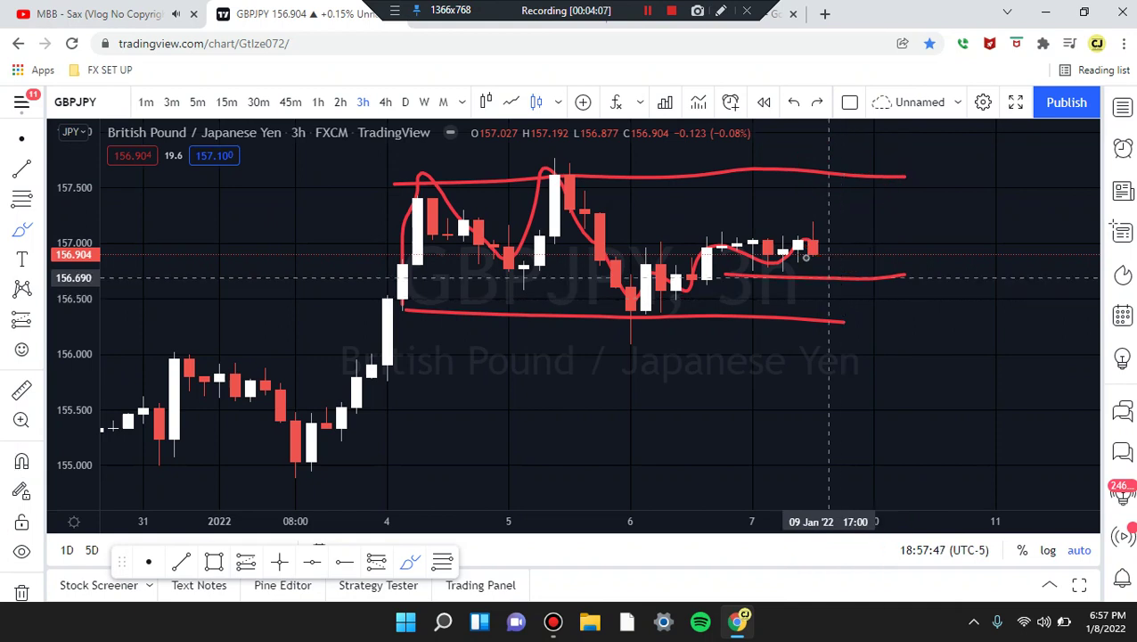
mouse_move(813, 257)
mouse_down()
mouse_move(860, 169)
mouse_move(874, 221)
mouse_up()
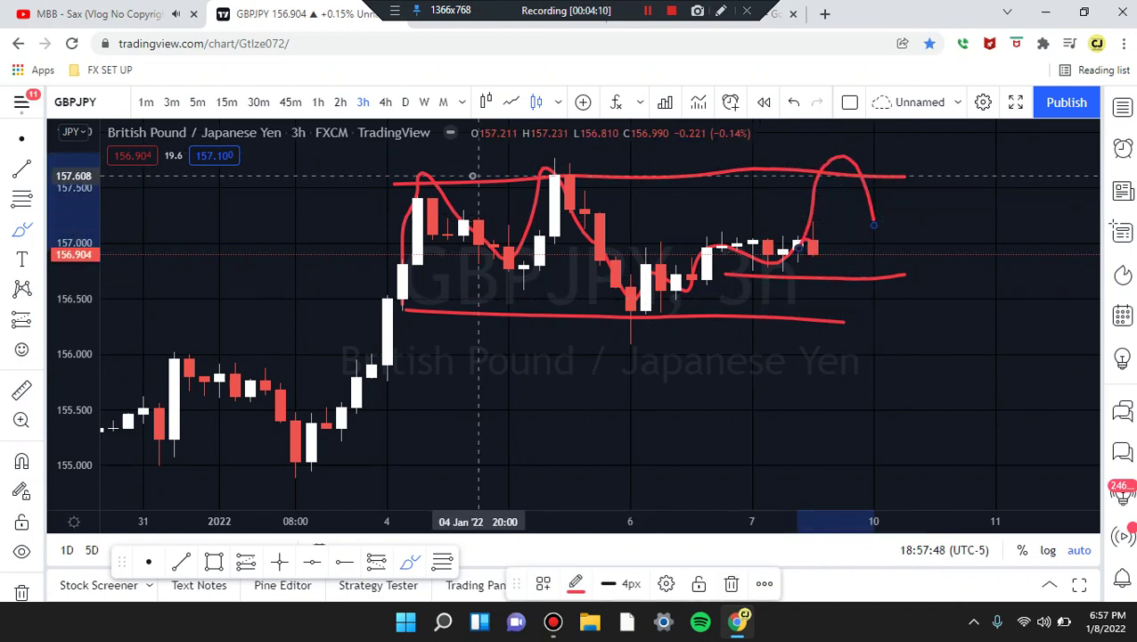
Circle the left and middle peaks and extend a red support line past the latest candles.
drag(472, 179, 545, 189)
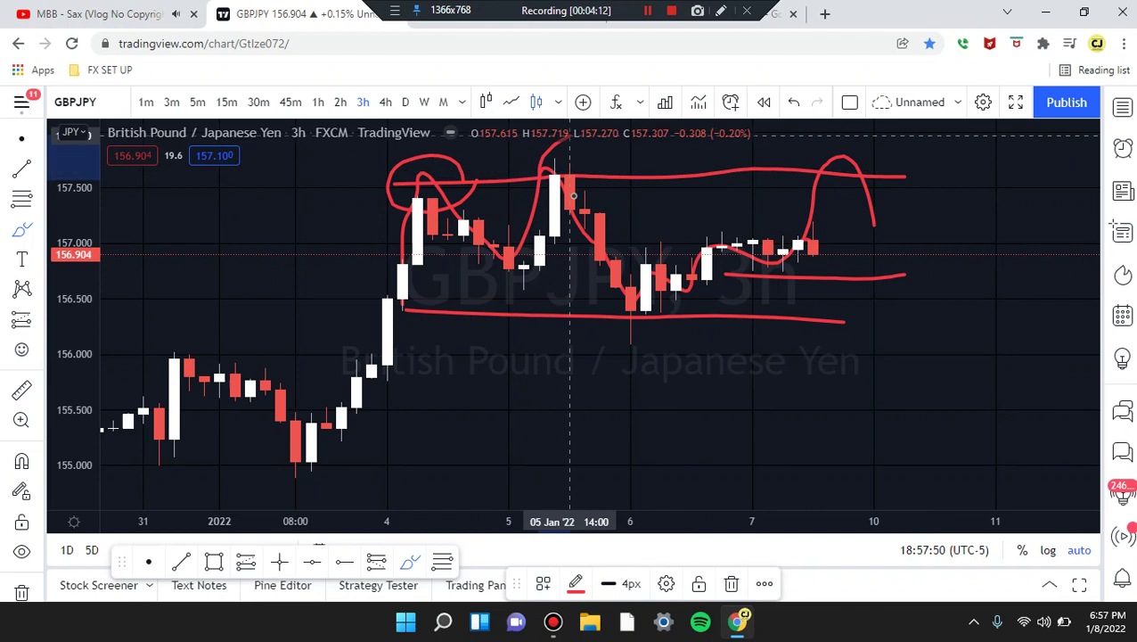
mouse_move(820, 198)
mouse_down()
mouse_move(784, 185)
mouse_move(838, 191)
mouse_move(910, 281)
mouse_move(946, 184)
mouse_move(1027, 142)
mouse_move(942, 164)
mouse_move(946, 191)
mouse_move(1010, 283)
mouse_up()
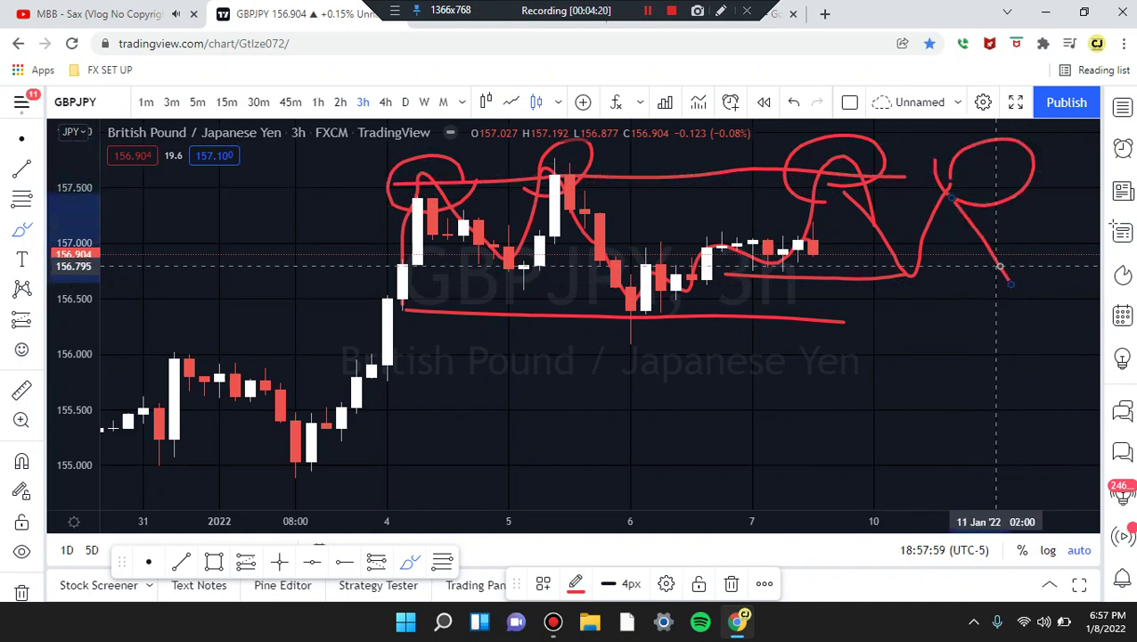
scroll(1001, 266, right, 5)
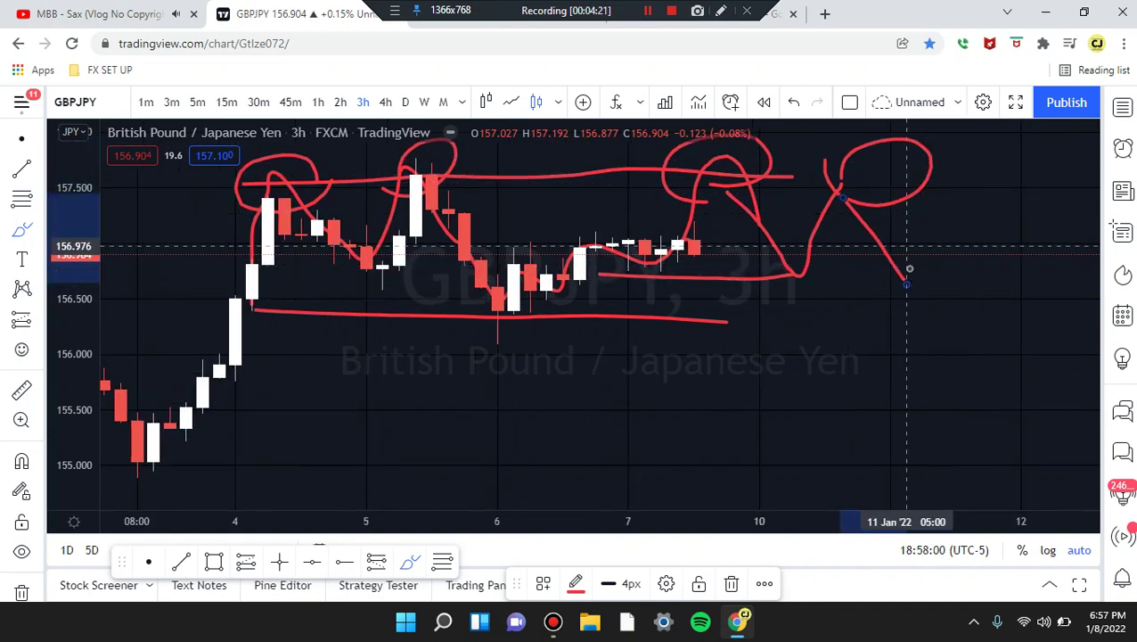
mouse_move(800, 282)
mouse_down()
mouse_move(973, 277)
mouse_move(939, 190)
mouse_move(952, 162)
mouse_move(1006, 206)
mouse_move(960, 175)
mouse_move(1005, 268)
mouse_move(1022, 207)
mouse_move(1045, 223)
mouse_move(1070, 276)
mouse_up()
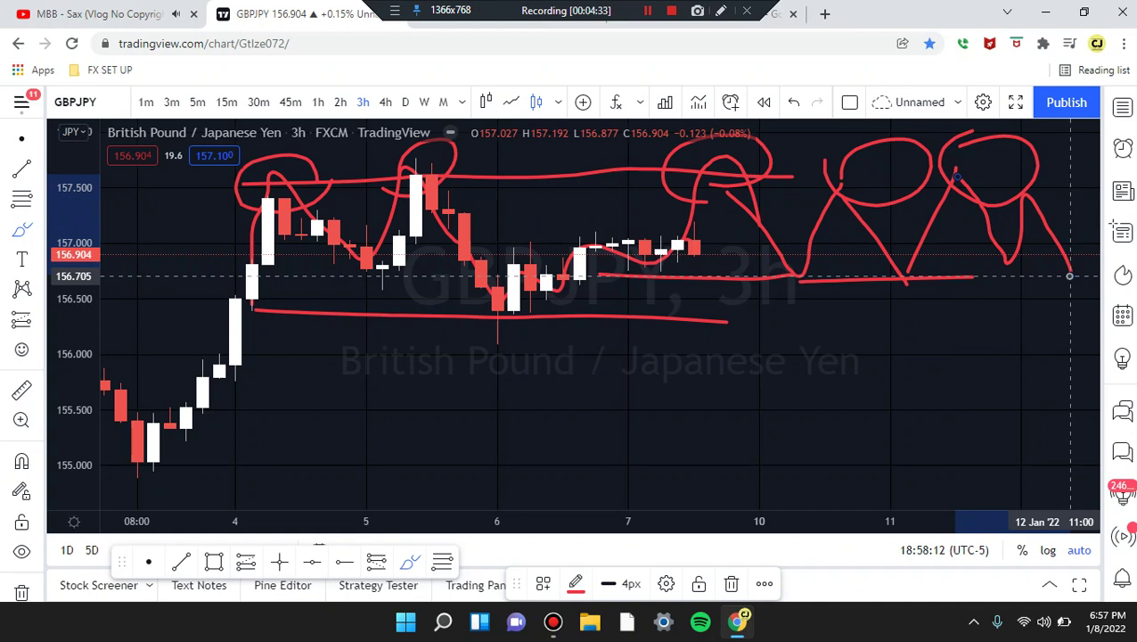
key(ctrl+z)
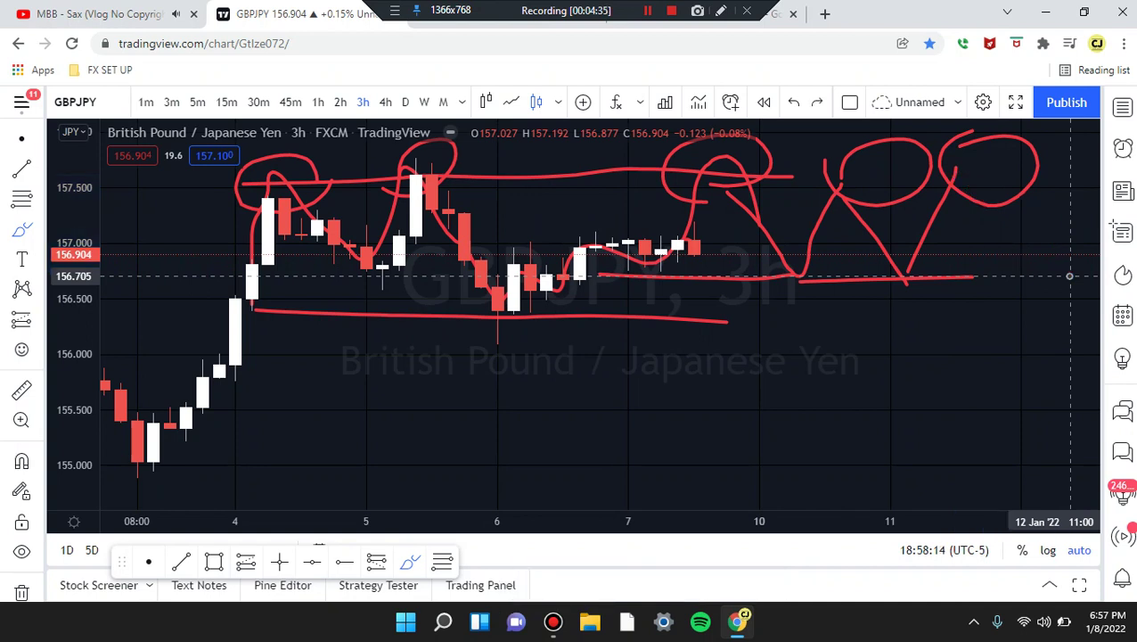
Sketch projected red up-and-down legs toward January 12, crossed by a level line near 157.4.
drag(971, 185, 1021, 286)
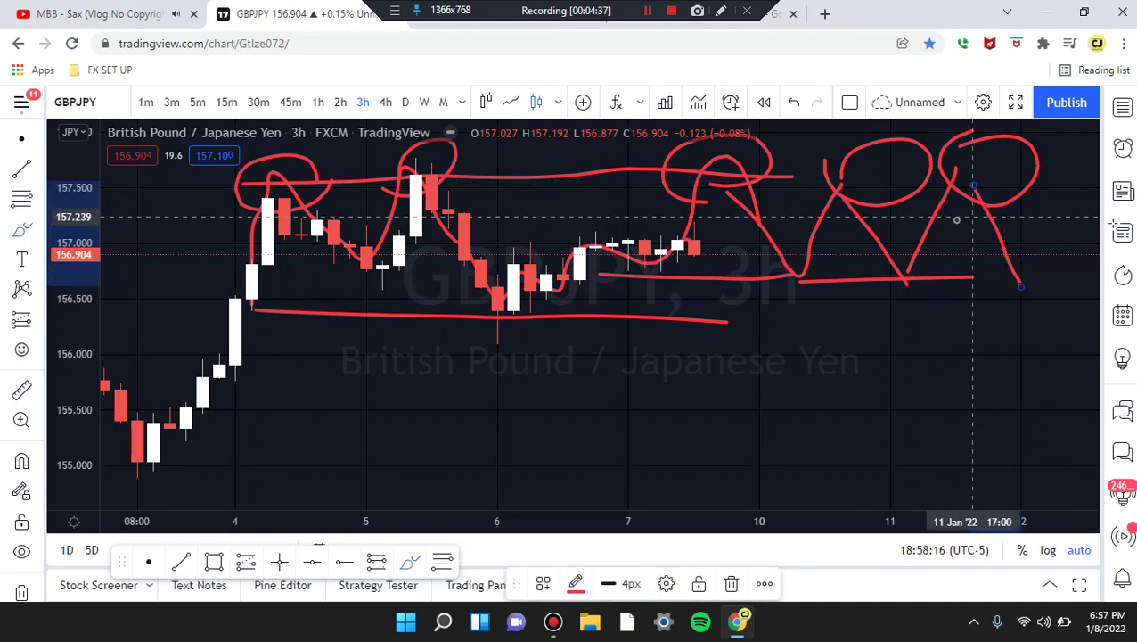
drag(940, 210, 991, 125)
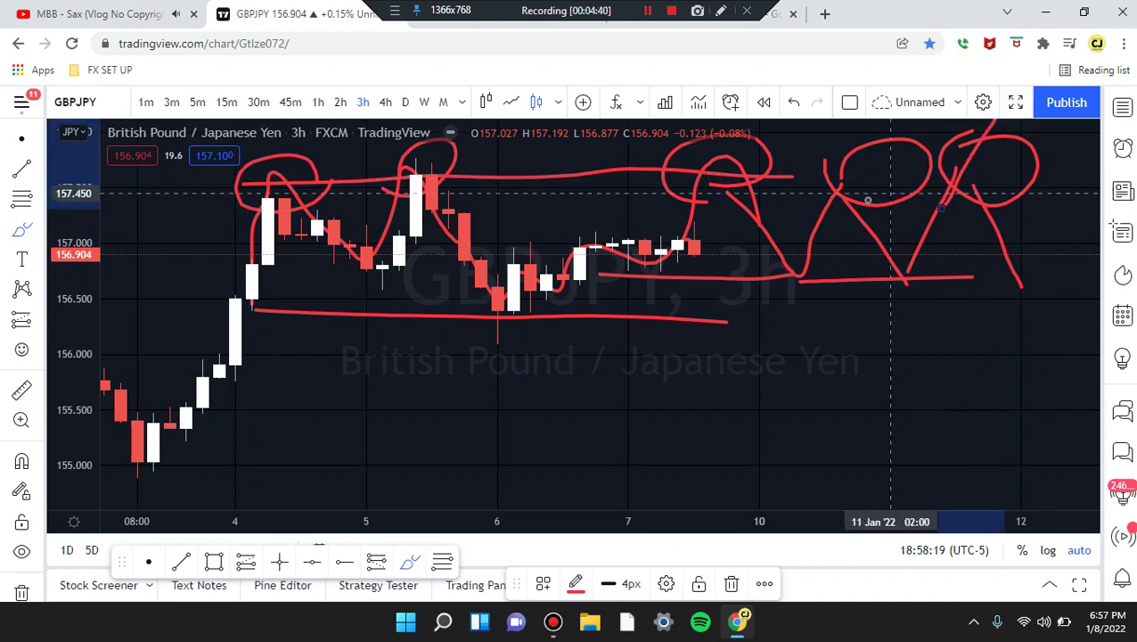
drag(879, 198, 1039, 192)
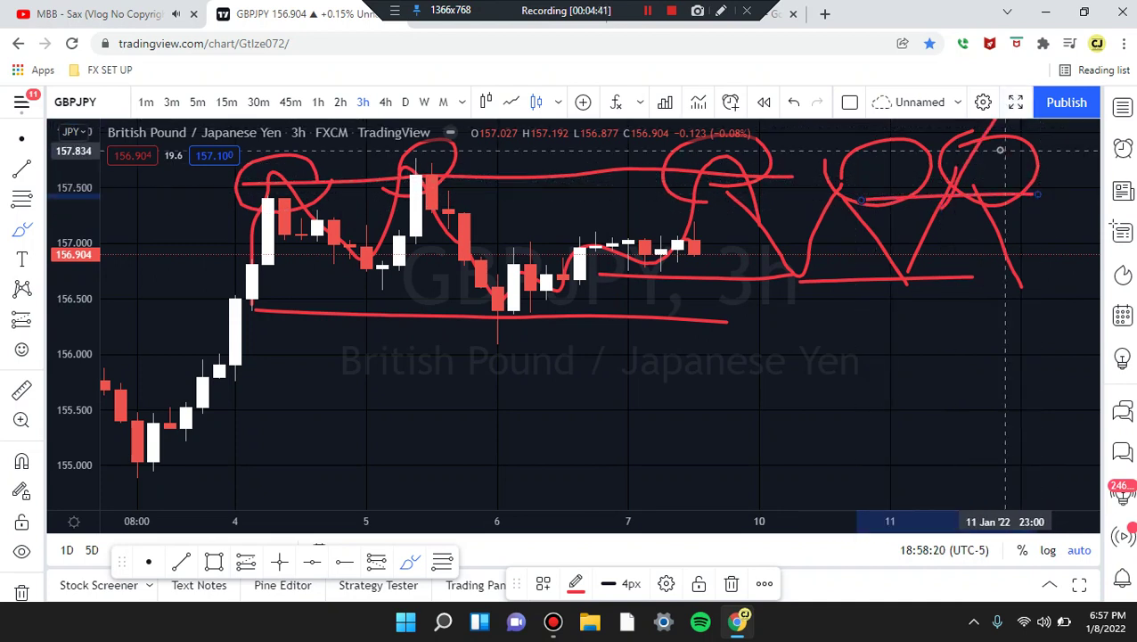
drag(1002, 151, 1067, 123)
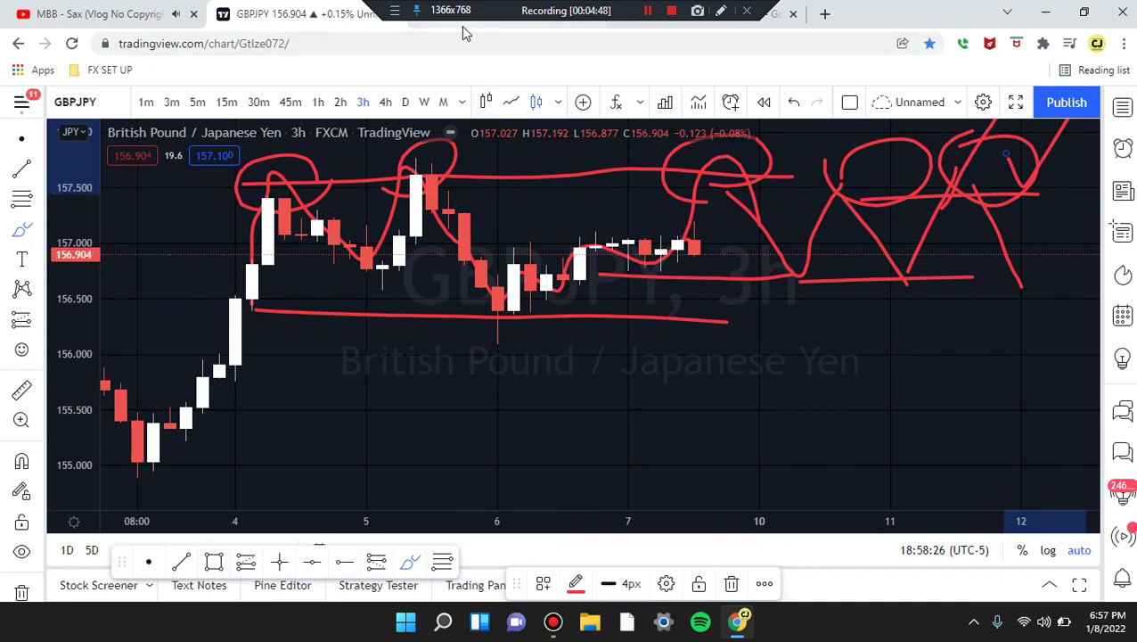
key(ctrl+Tab)
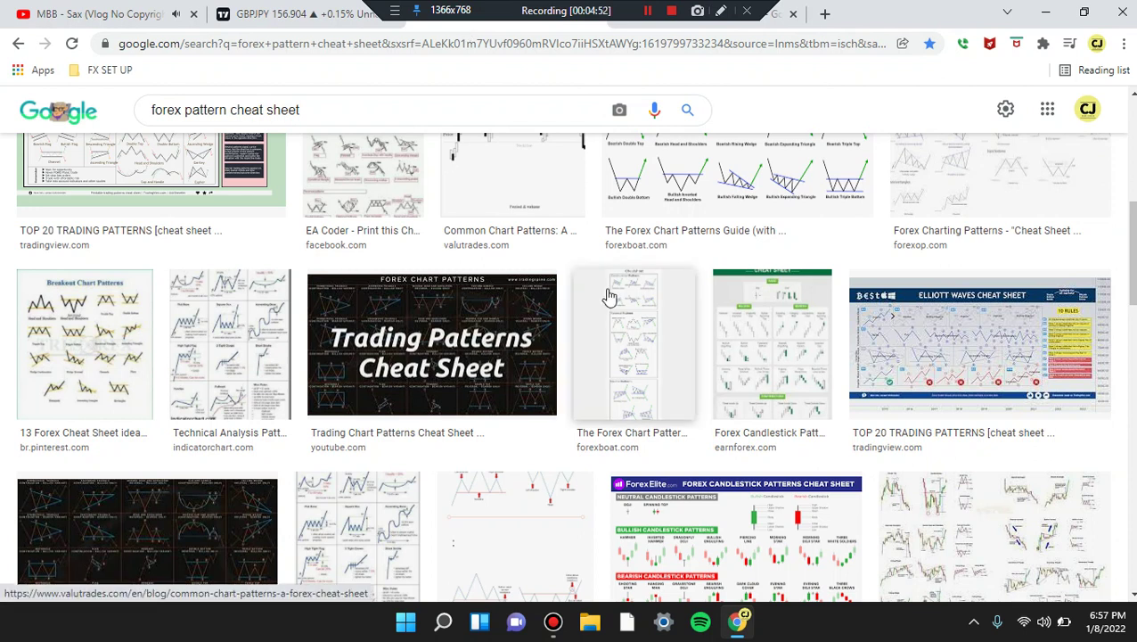
Study the EarnForex candlestick patterns cheat sheet preview, then bring up the breakout and retest strategy results.
click(724, 330)
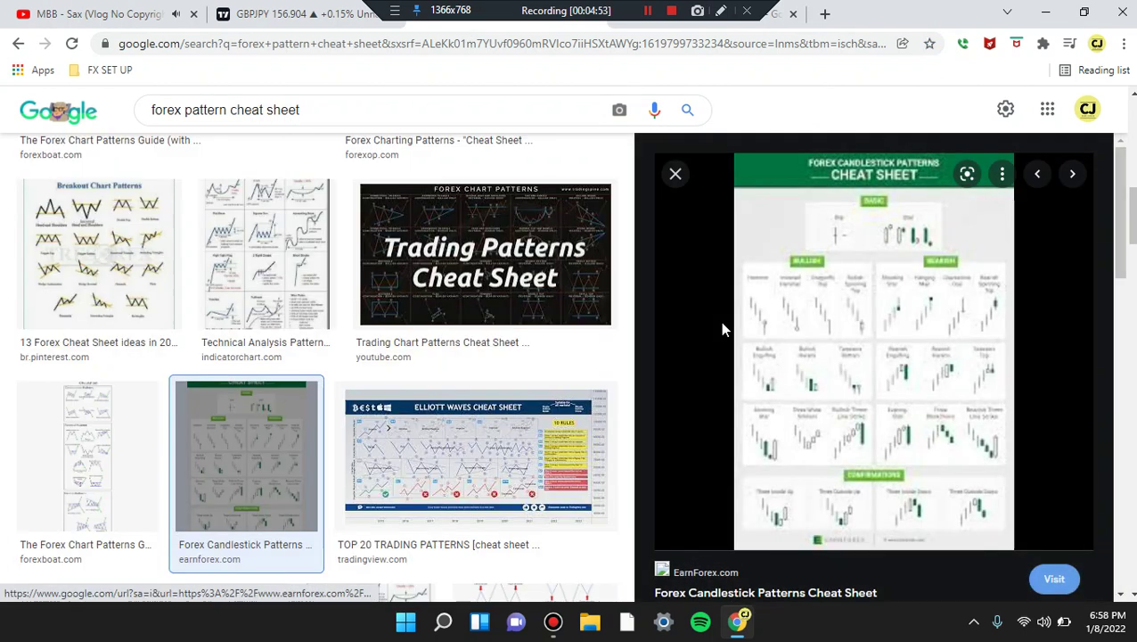
scroll(898, 330, up, 3)
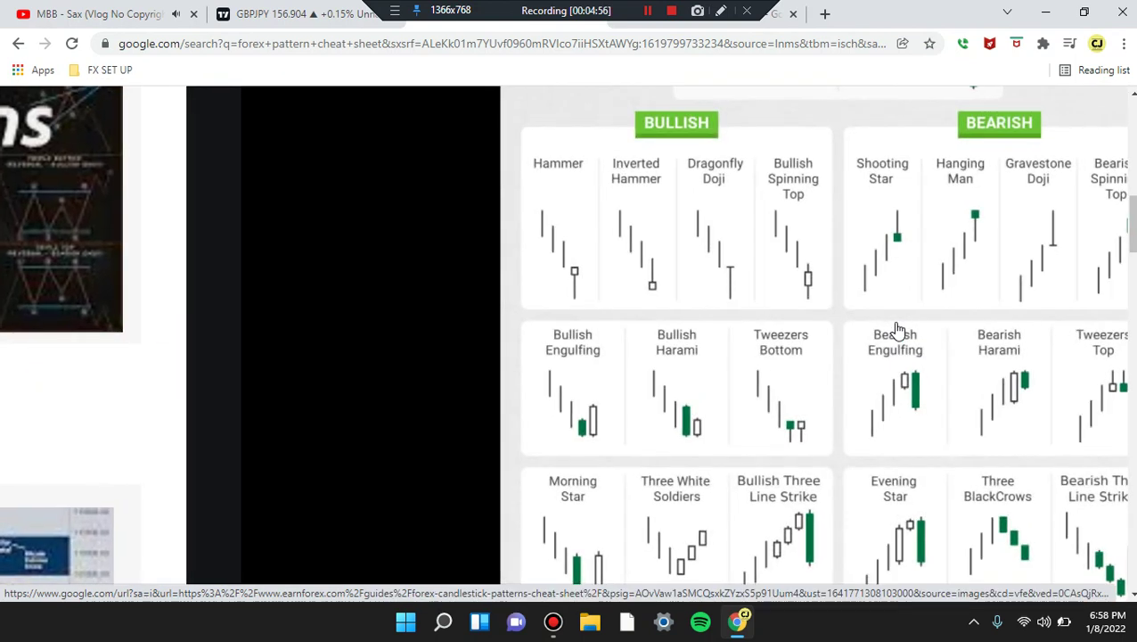
scroll(898, 330, right, 2)
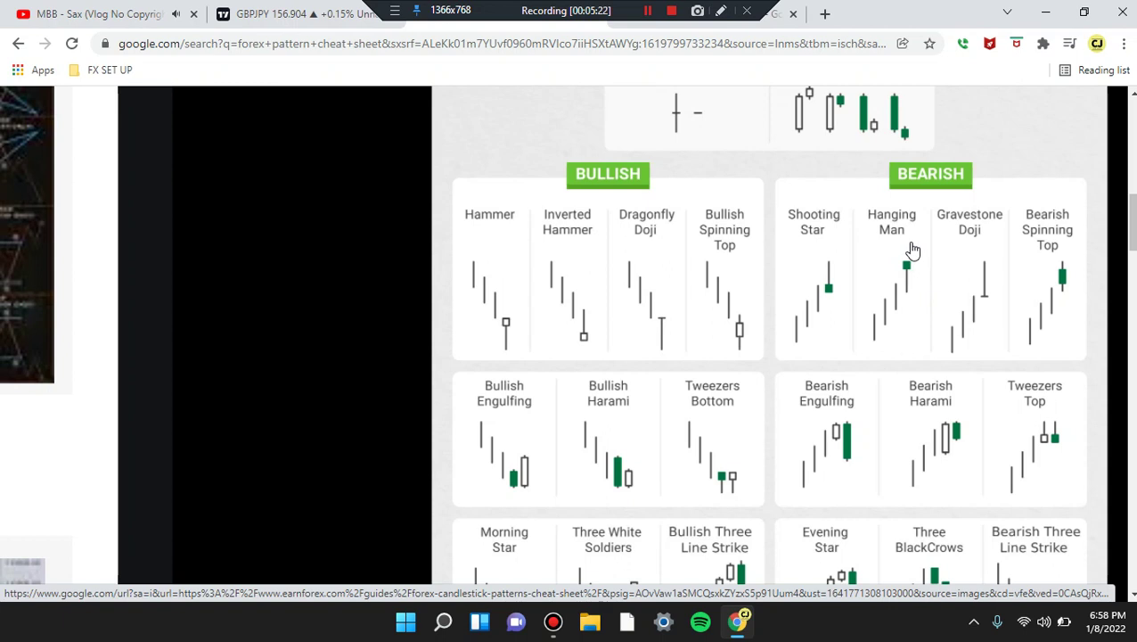
click(680, 28)
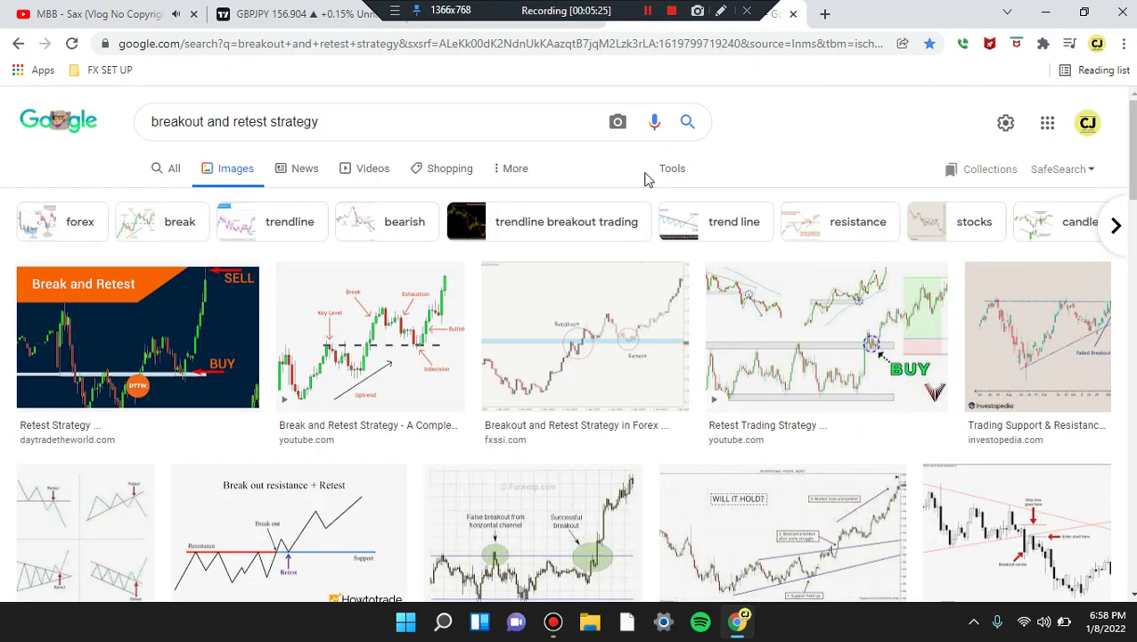
Preview the FXSSI 'Breakout and Retest Strategy in Forex' example chart with circled breakout and retest points.
click(594, 375)
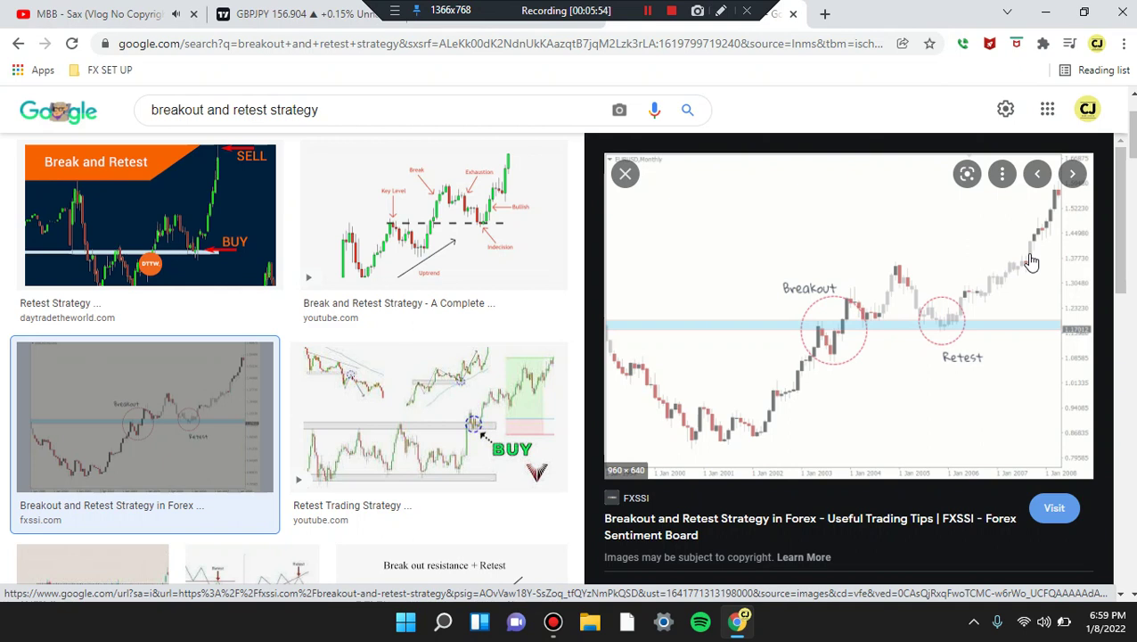
Return to the annotated GBPJPY chart in TradingView.
click(283, 20)
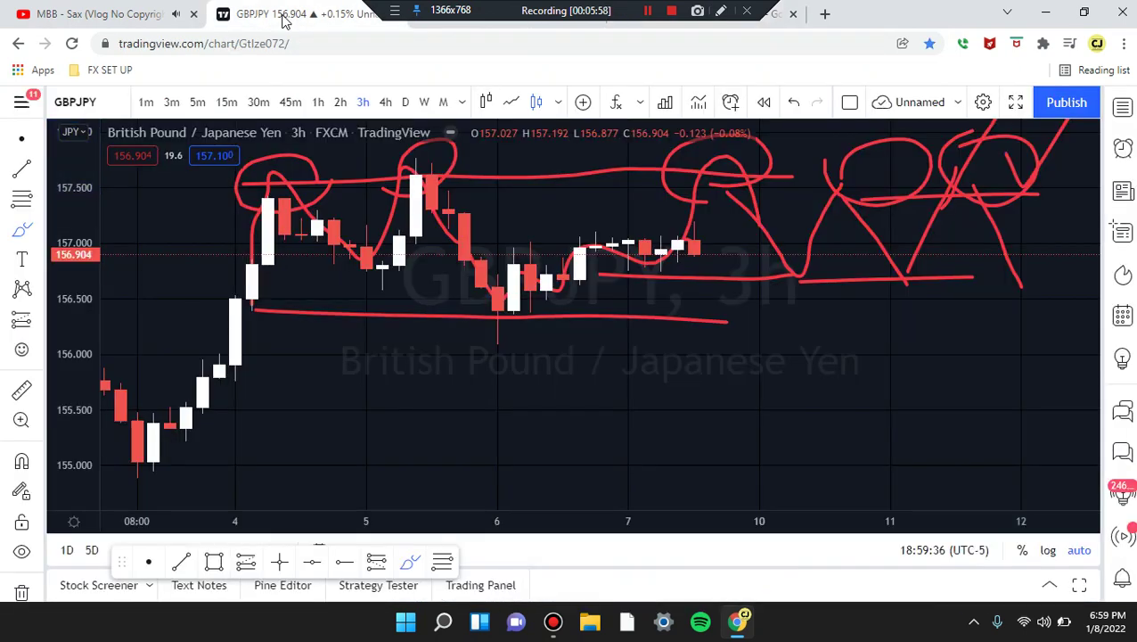